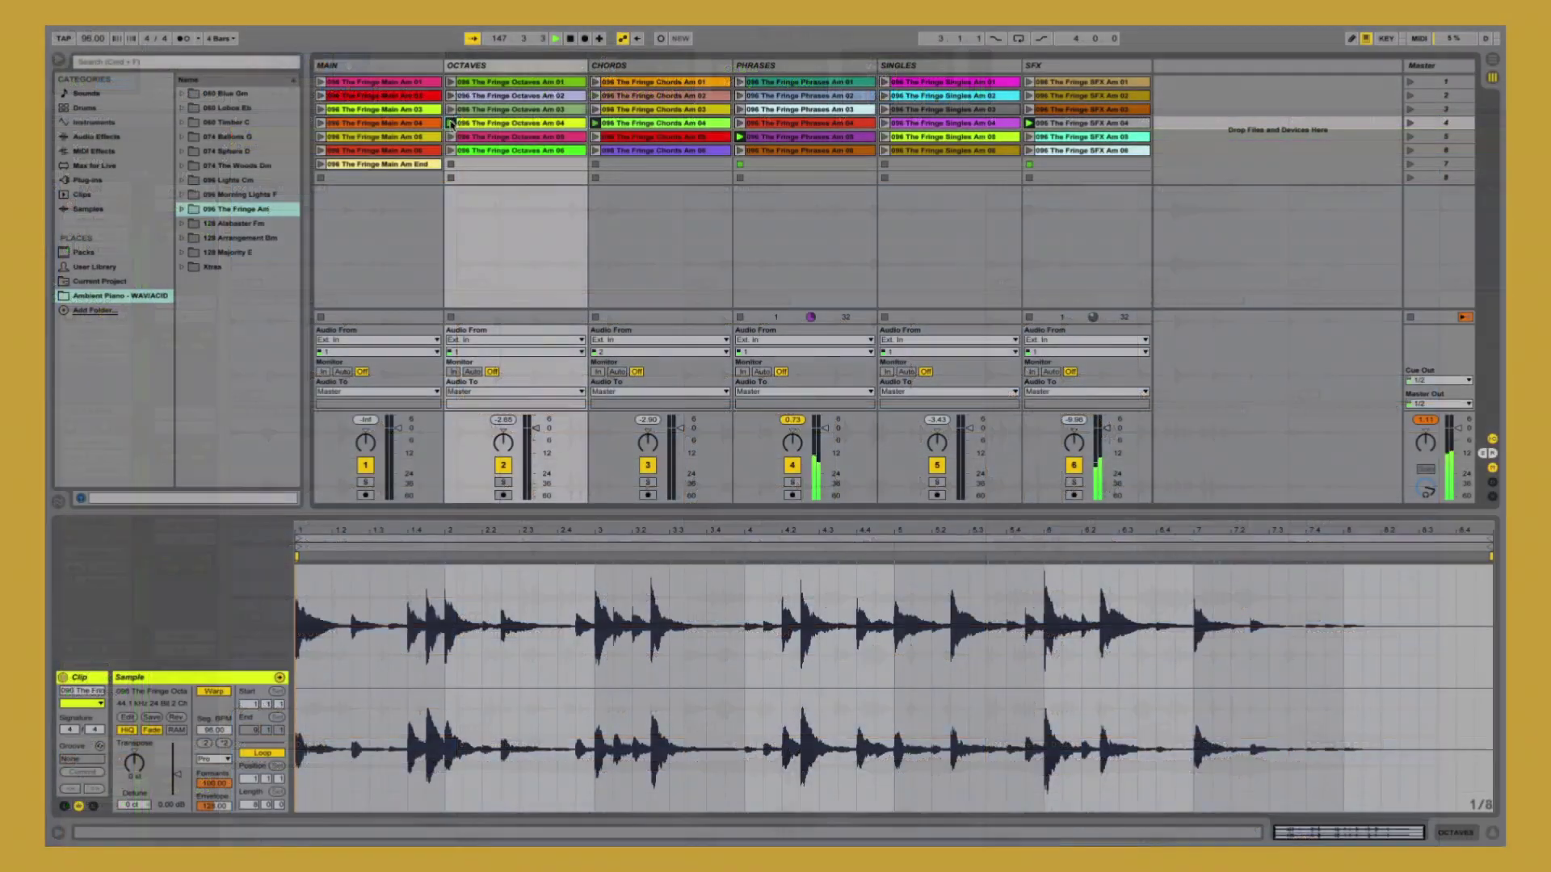
Step: Launch the '096 The Fringe Octaves Am 04' clip on the Octaves track
{"action": "left_click", "coordinate": [451, 124]}
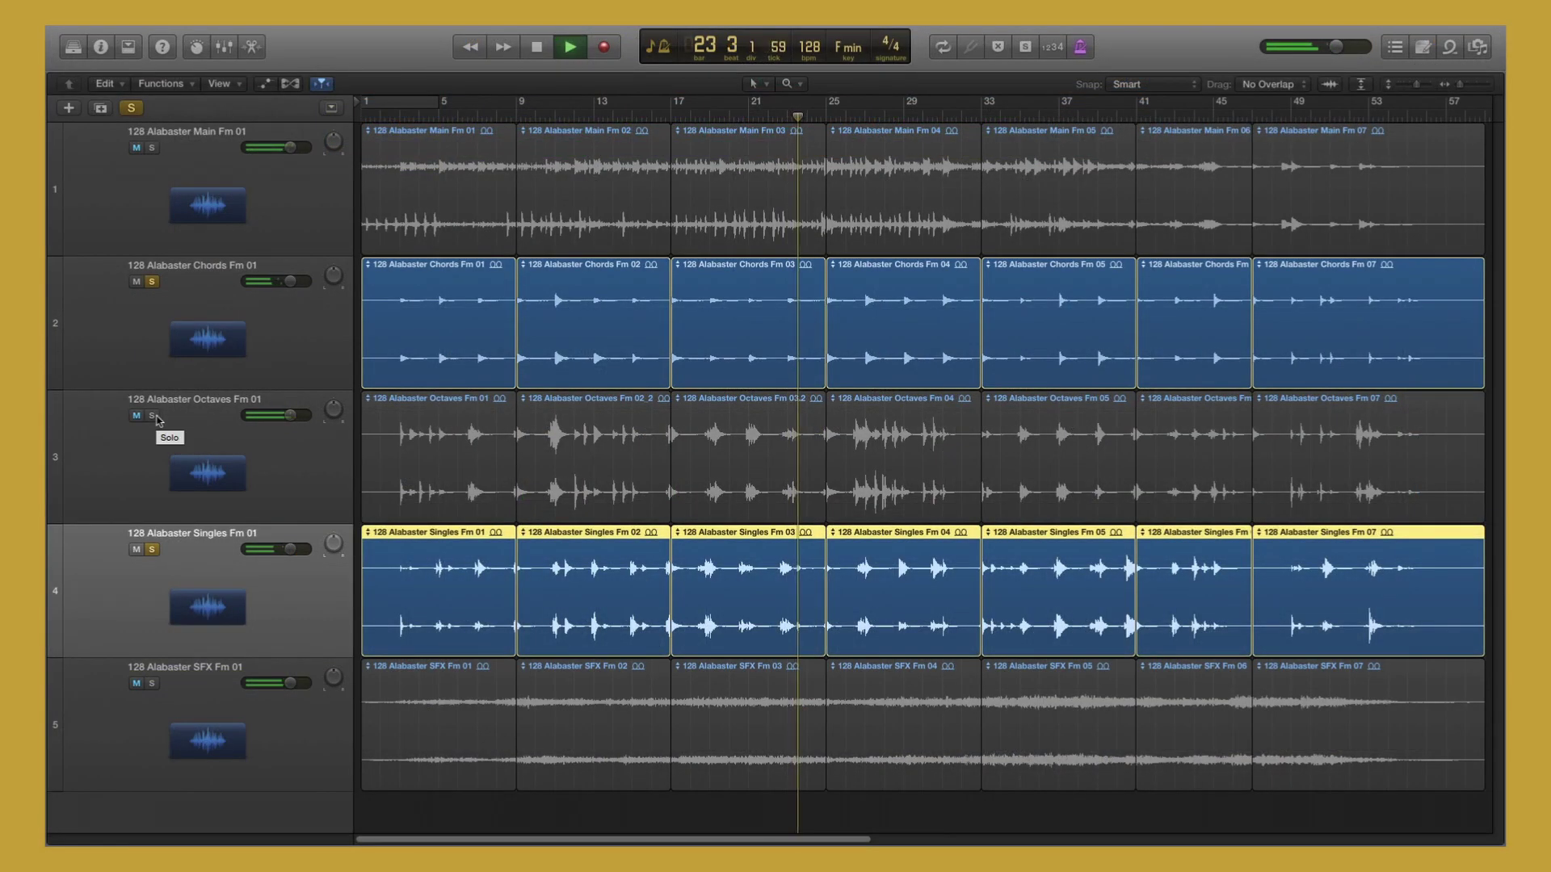
Step: Solo track 3, '128 Alabaster Octaves Fm 01', alongside Chords and Singles
{"action": "left_click", "coordinate": [155, 415]}
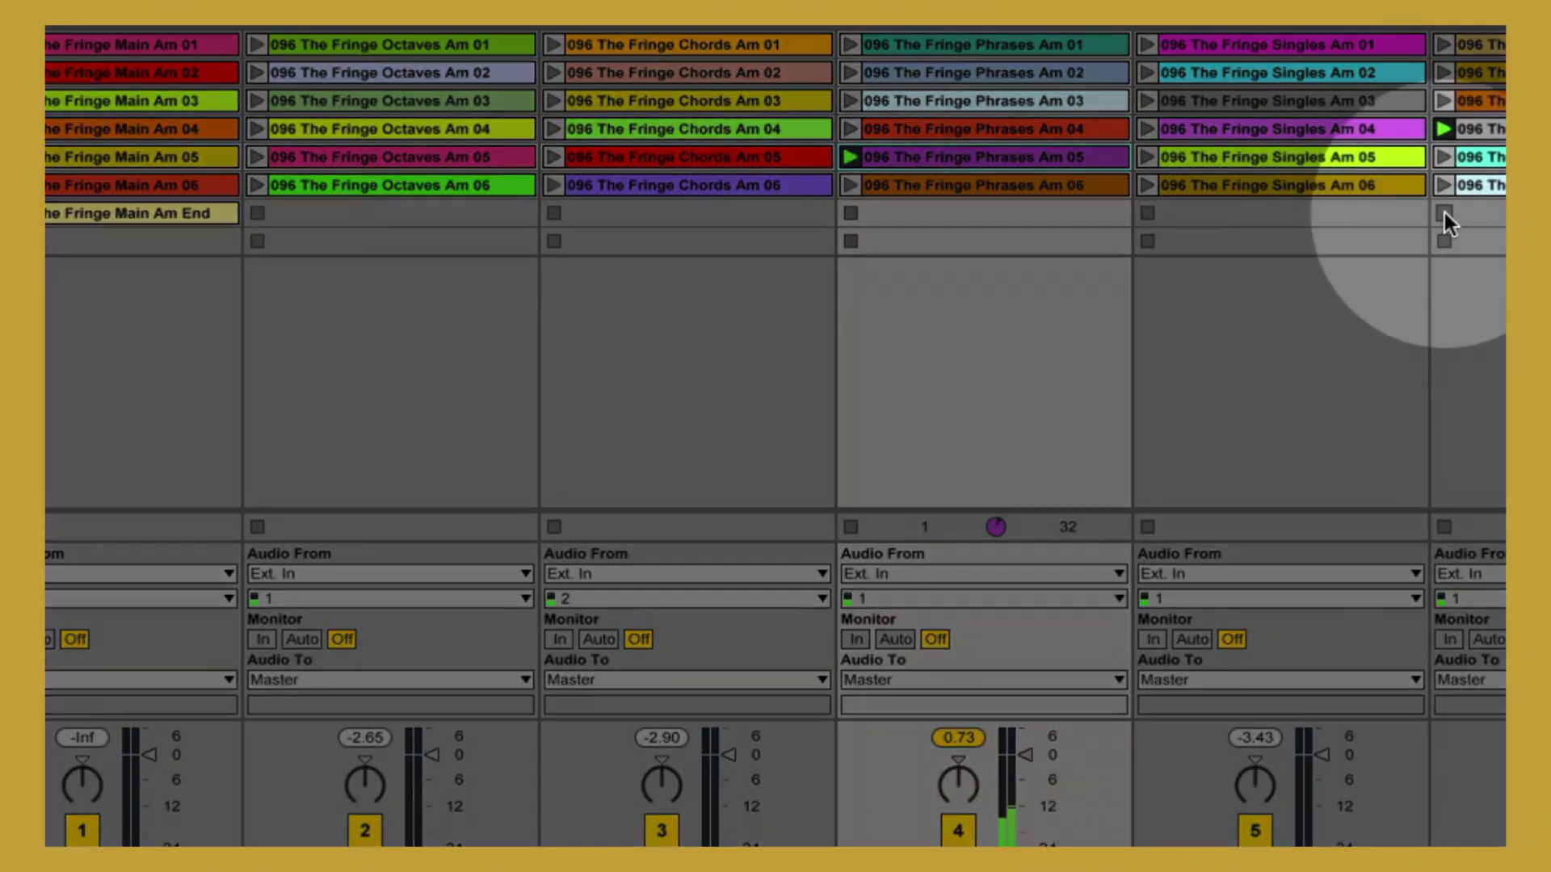
Step: Stop the SFX, Phrases and Chords loops, then relaunch Octaves Am 04
{"action": "left_click", "coordinate": [1444, 212]}
{"action": "left_click", "coordinate": [852, 214]}
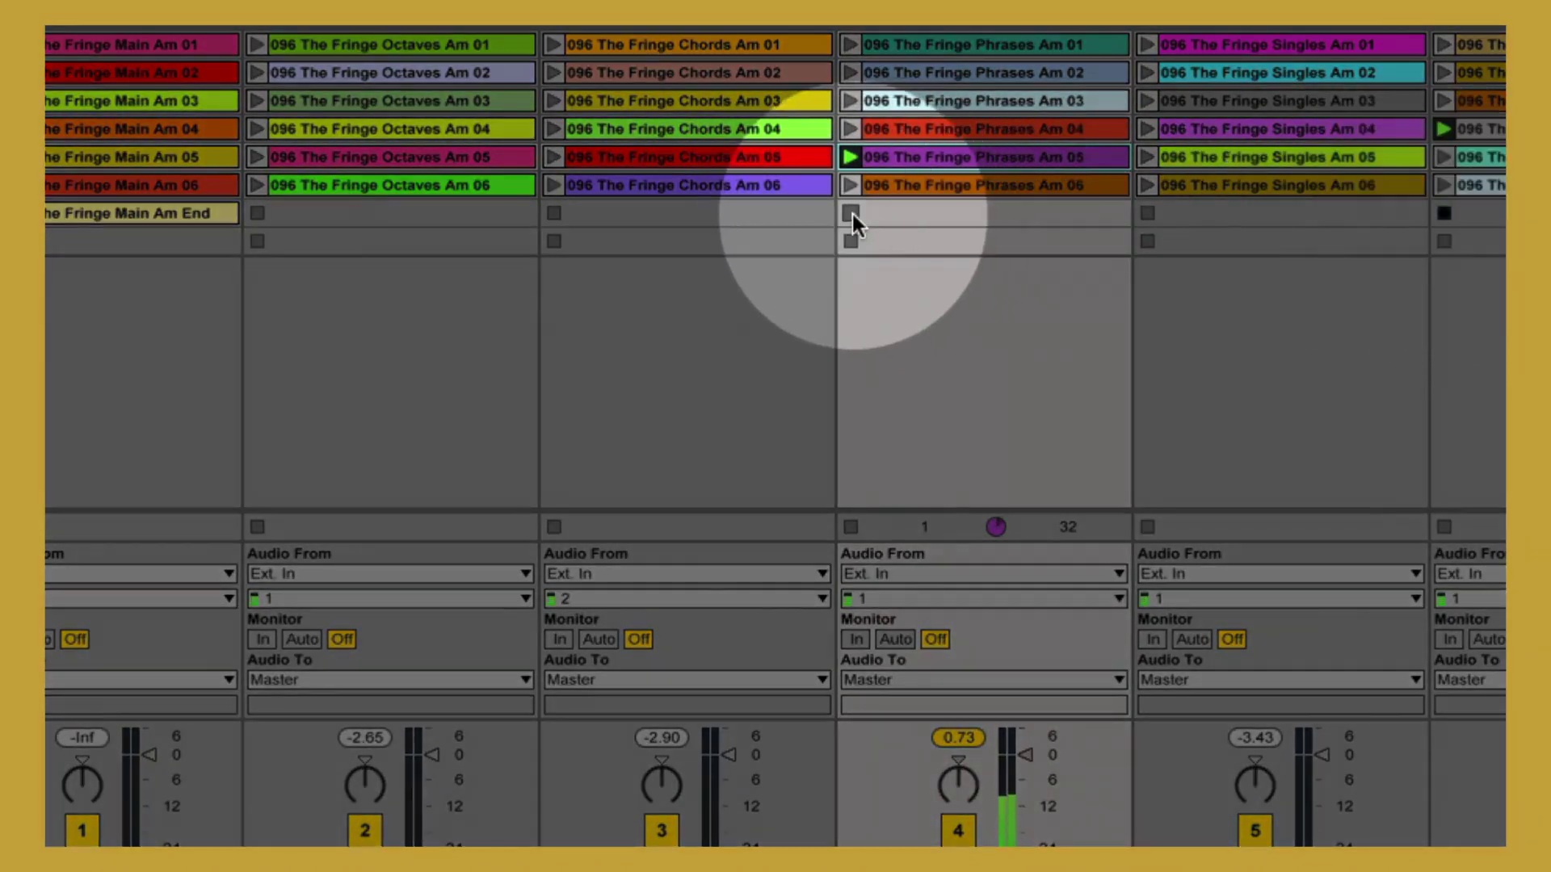
{"action": "left_click", "coordinate": [553, 128]}
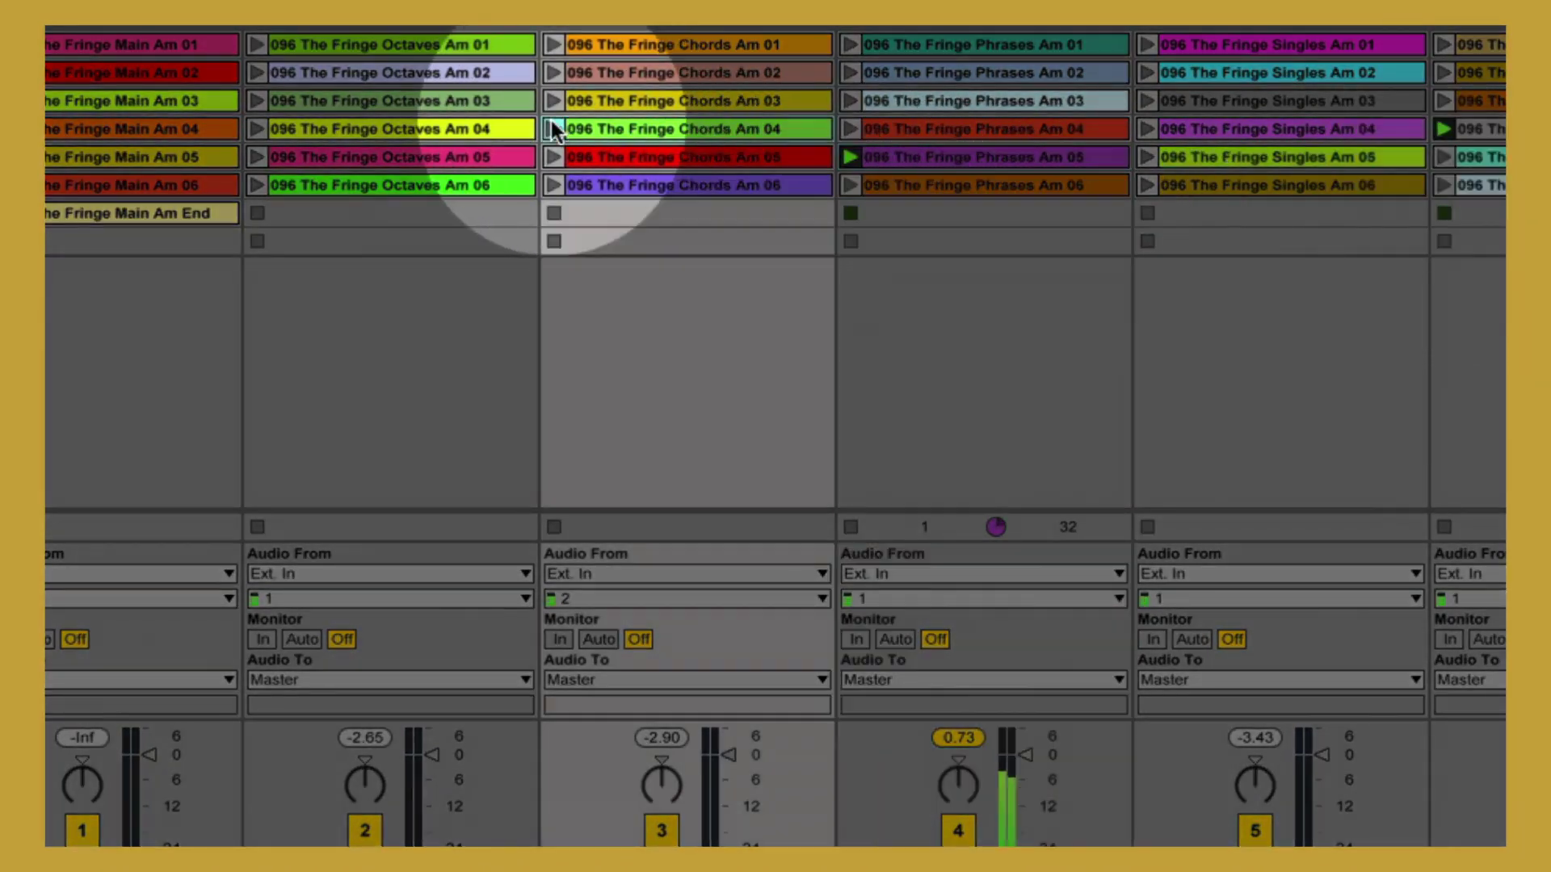
{"action": "left_click", "coordinate": [256, 128]}
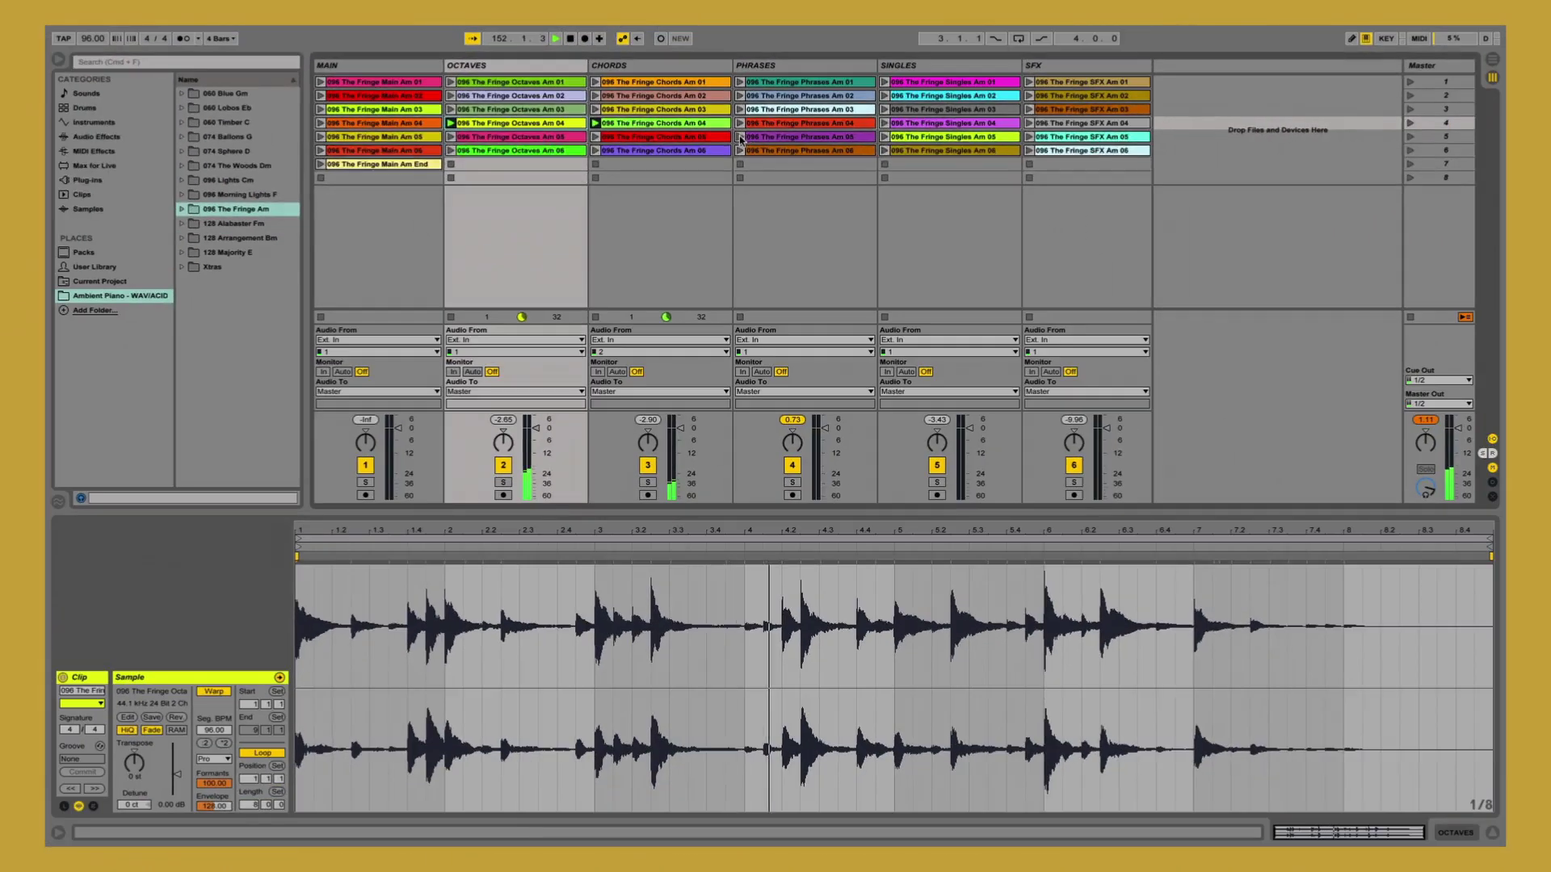
Step: Launch Master scenes 1, 4 and 3 in turn
{"action": "left_click", "coordinate": [1409, 81]}
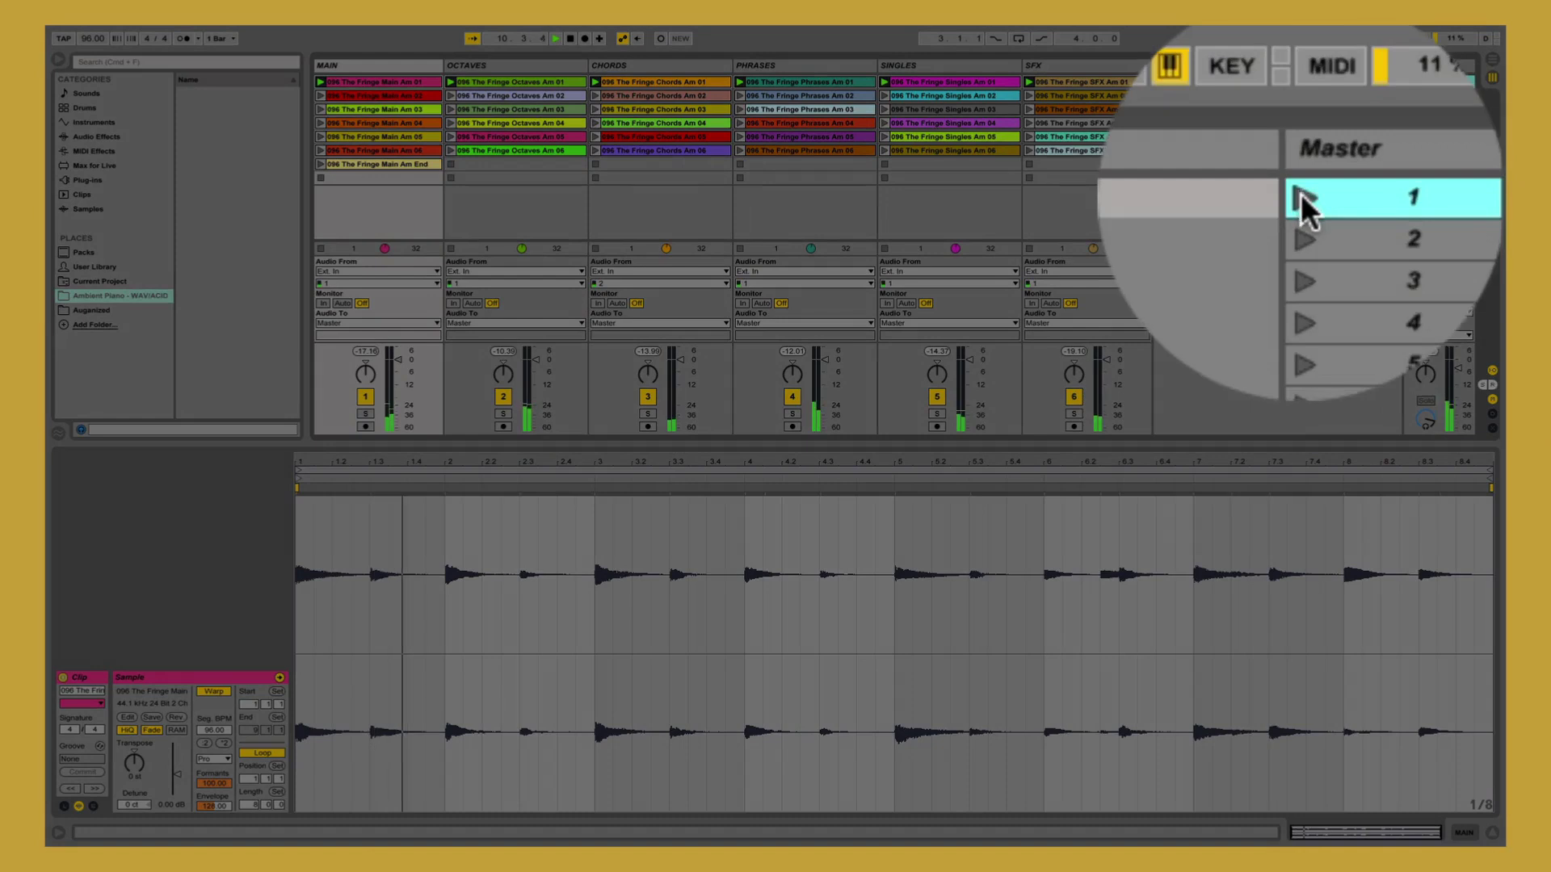
{"action": "left_click", "coordinate": [1300, 225]}
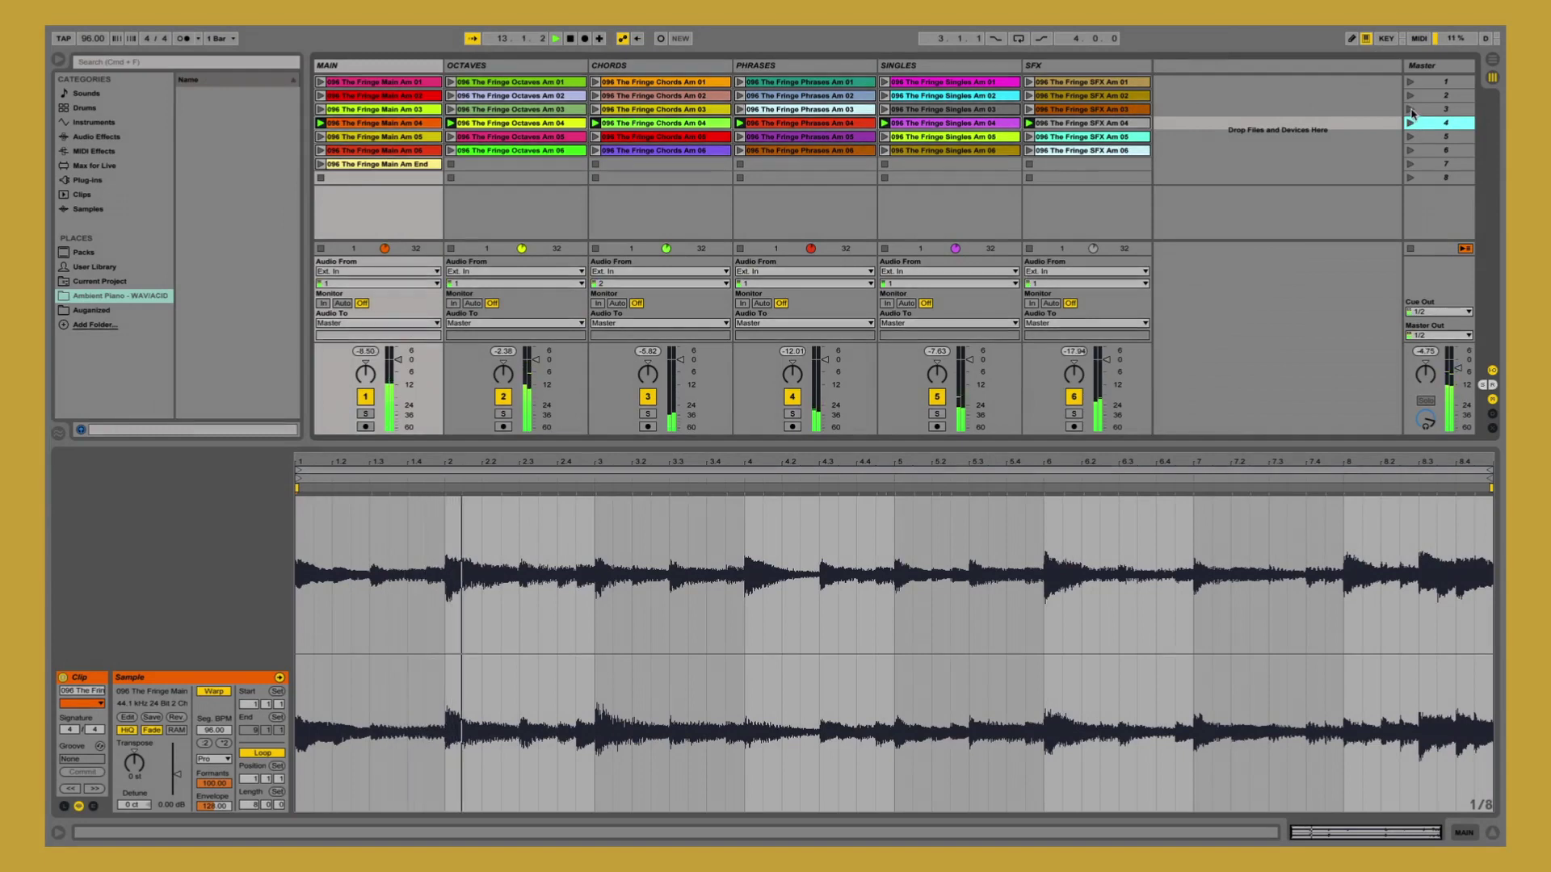
{"action": "left_click", "coordinate": [1411, 111]}
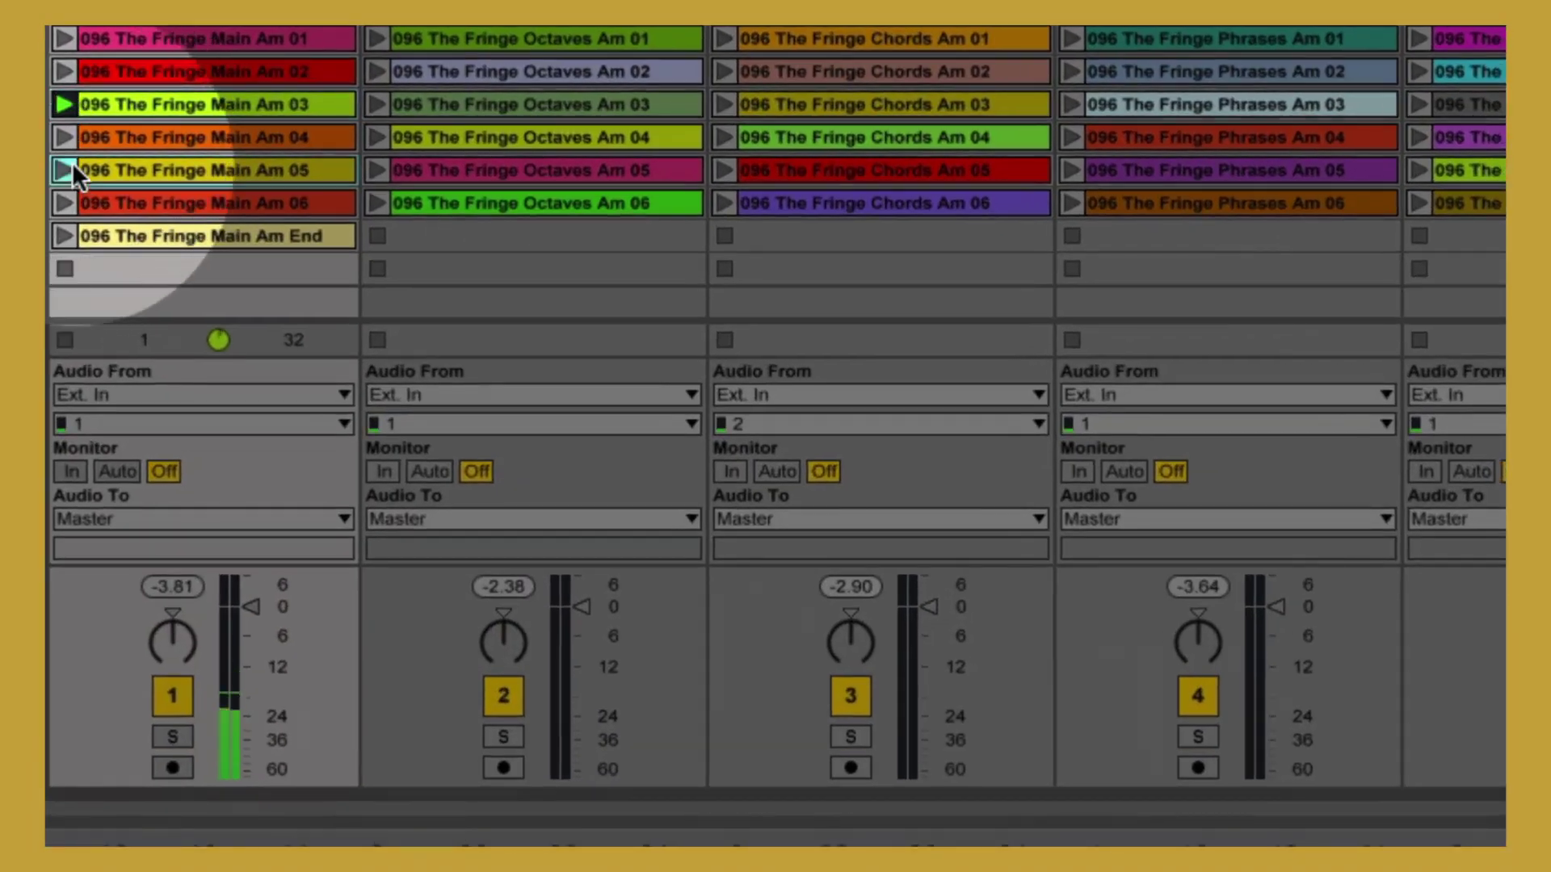
Step: Switch Main to Am 05, Octaves to Am 03 then Am 05, and Chords to Am 03
{"action": "left_click", "coordinate": [64, 170]}
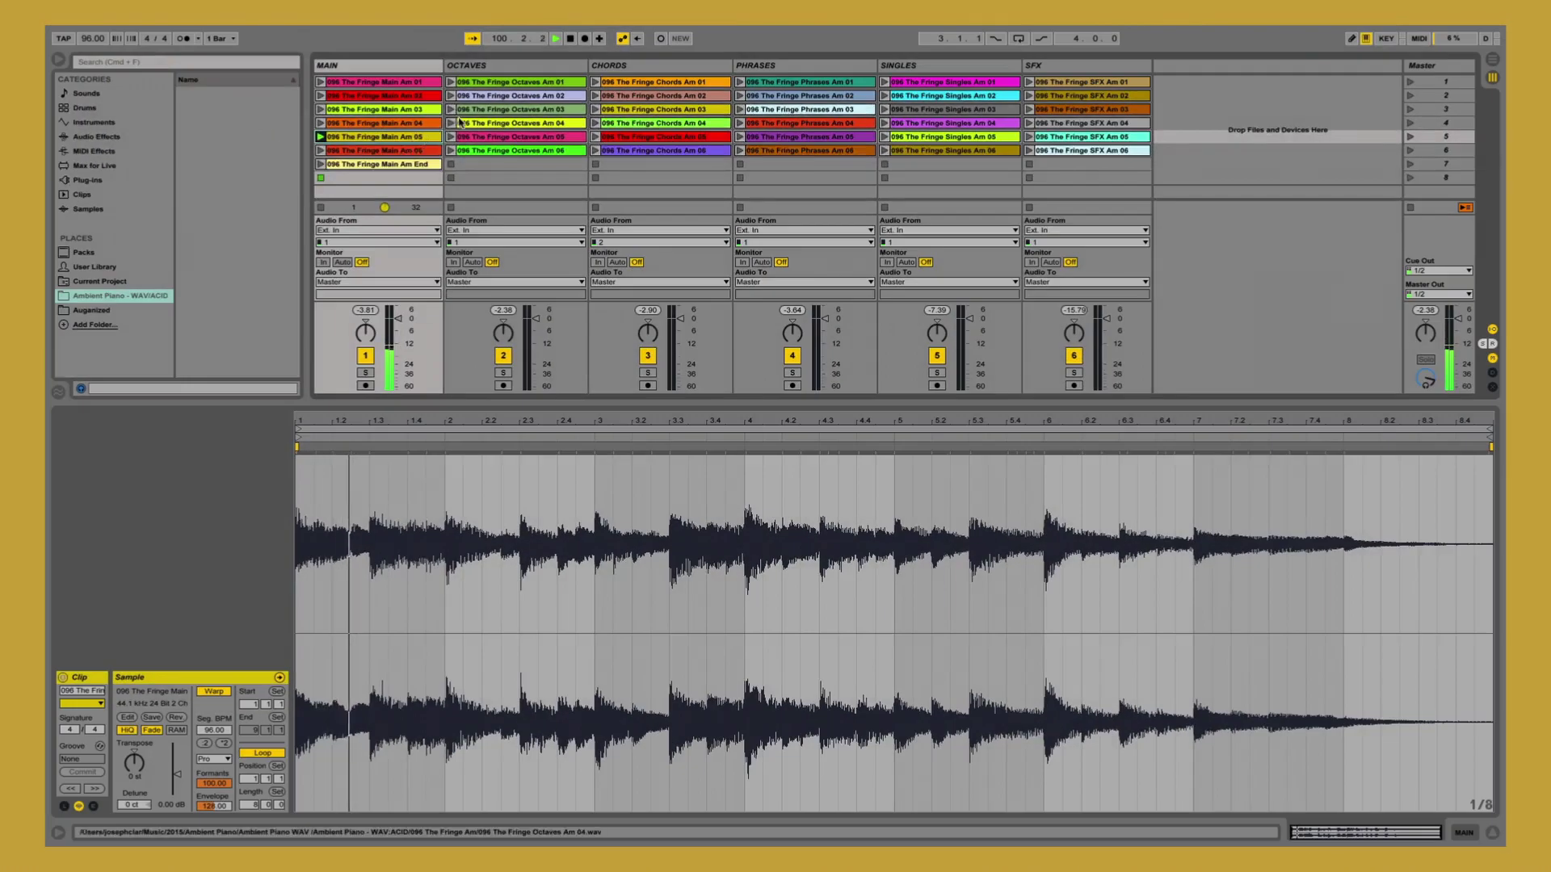
{"action": "left_click", "coordinate": [452, 110]}
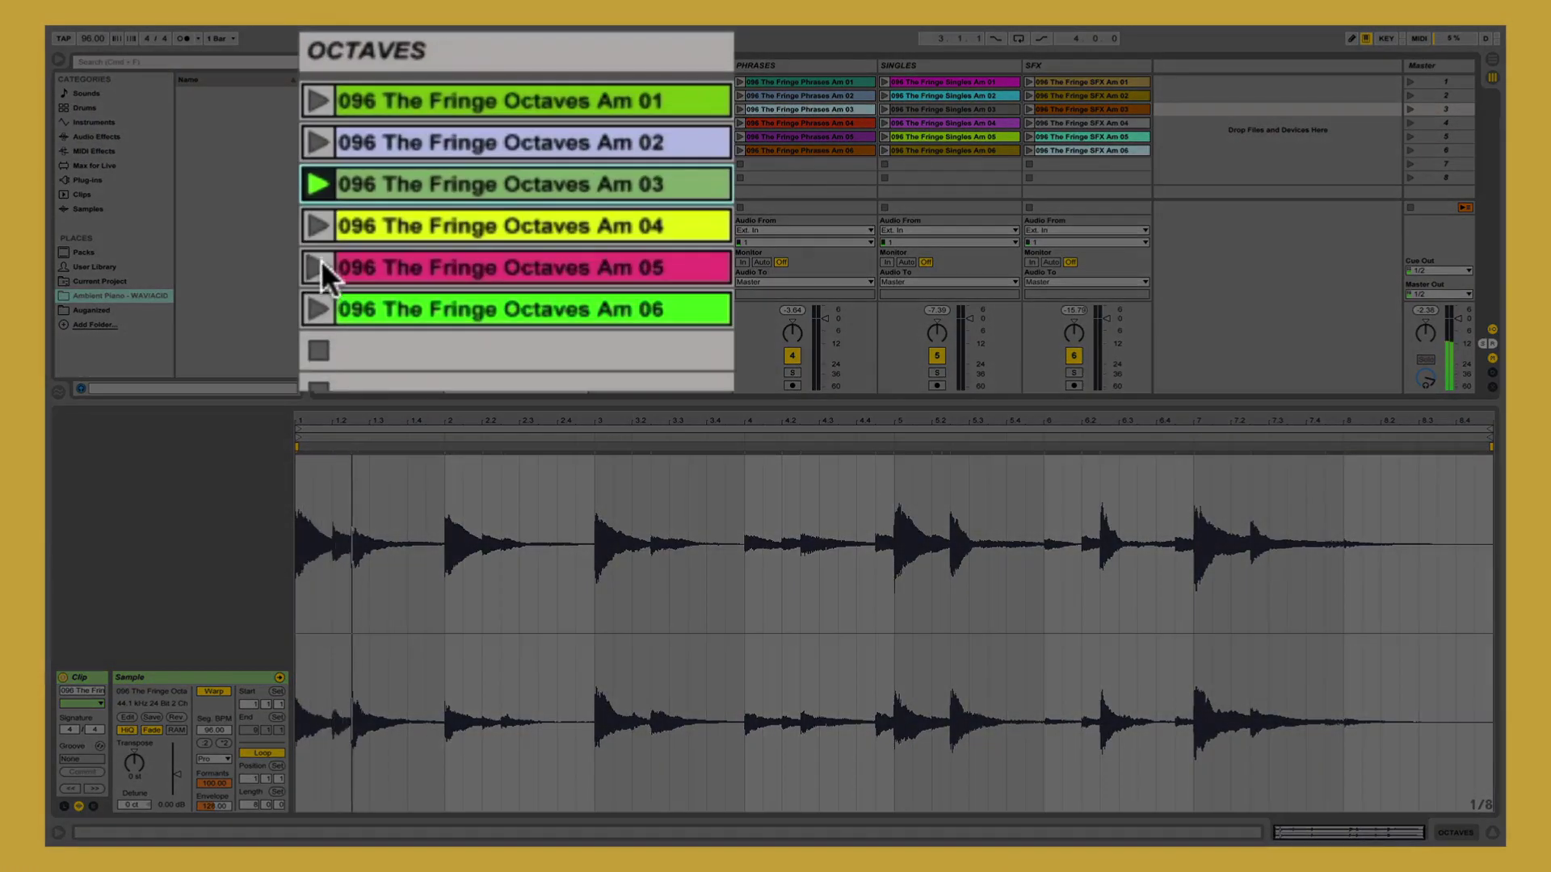
{"action": "left_click", "coordinate": [318, 269]}
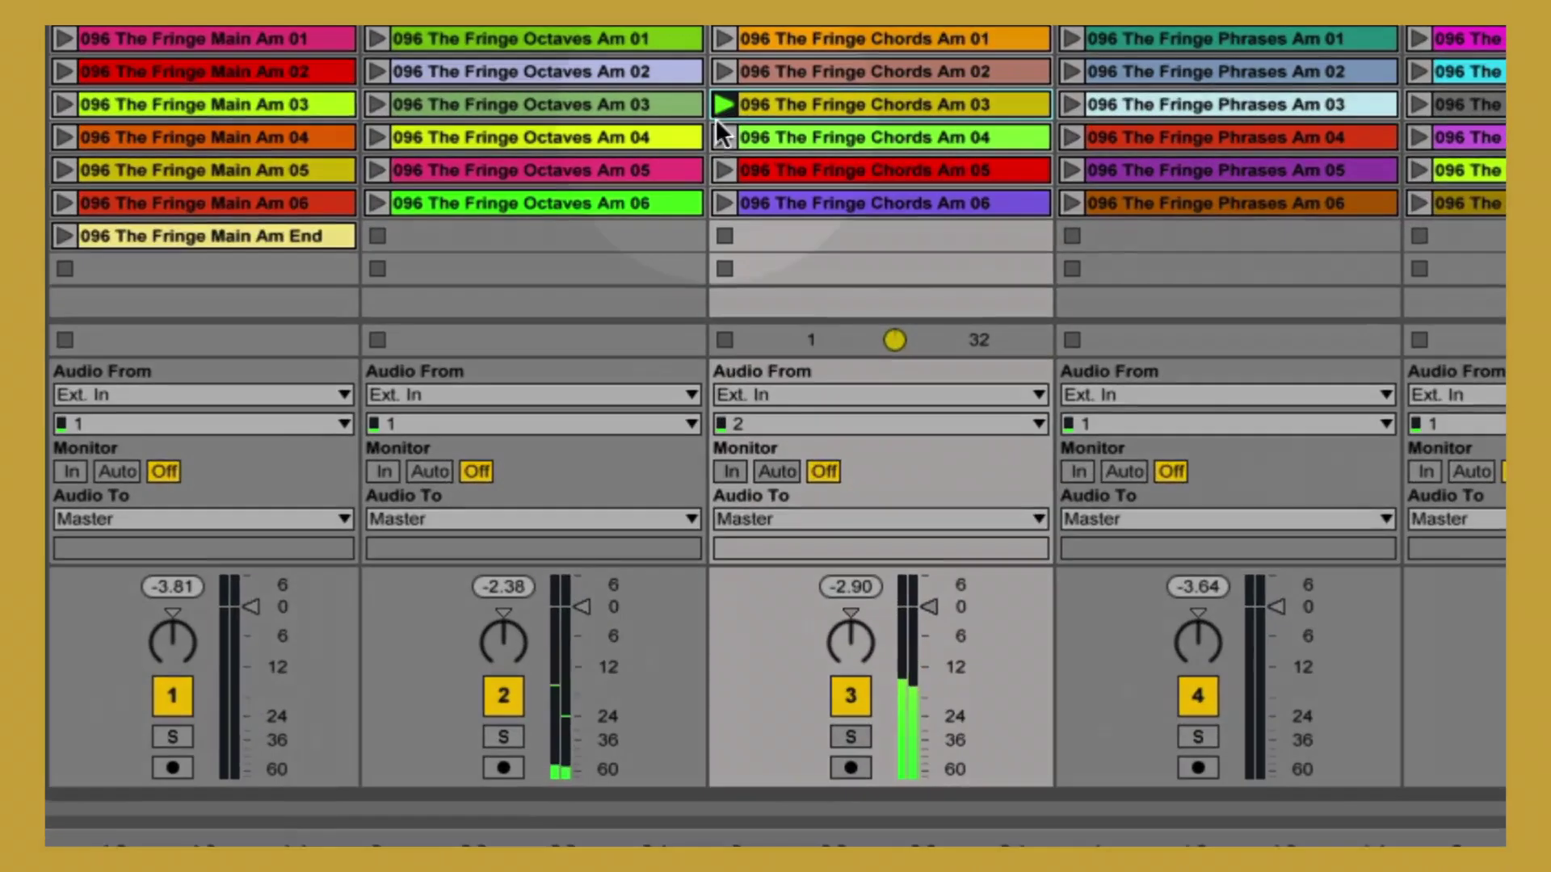
{"action": "left_click", "coordinate": [717, 170]}
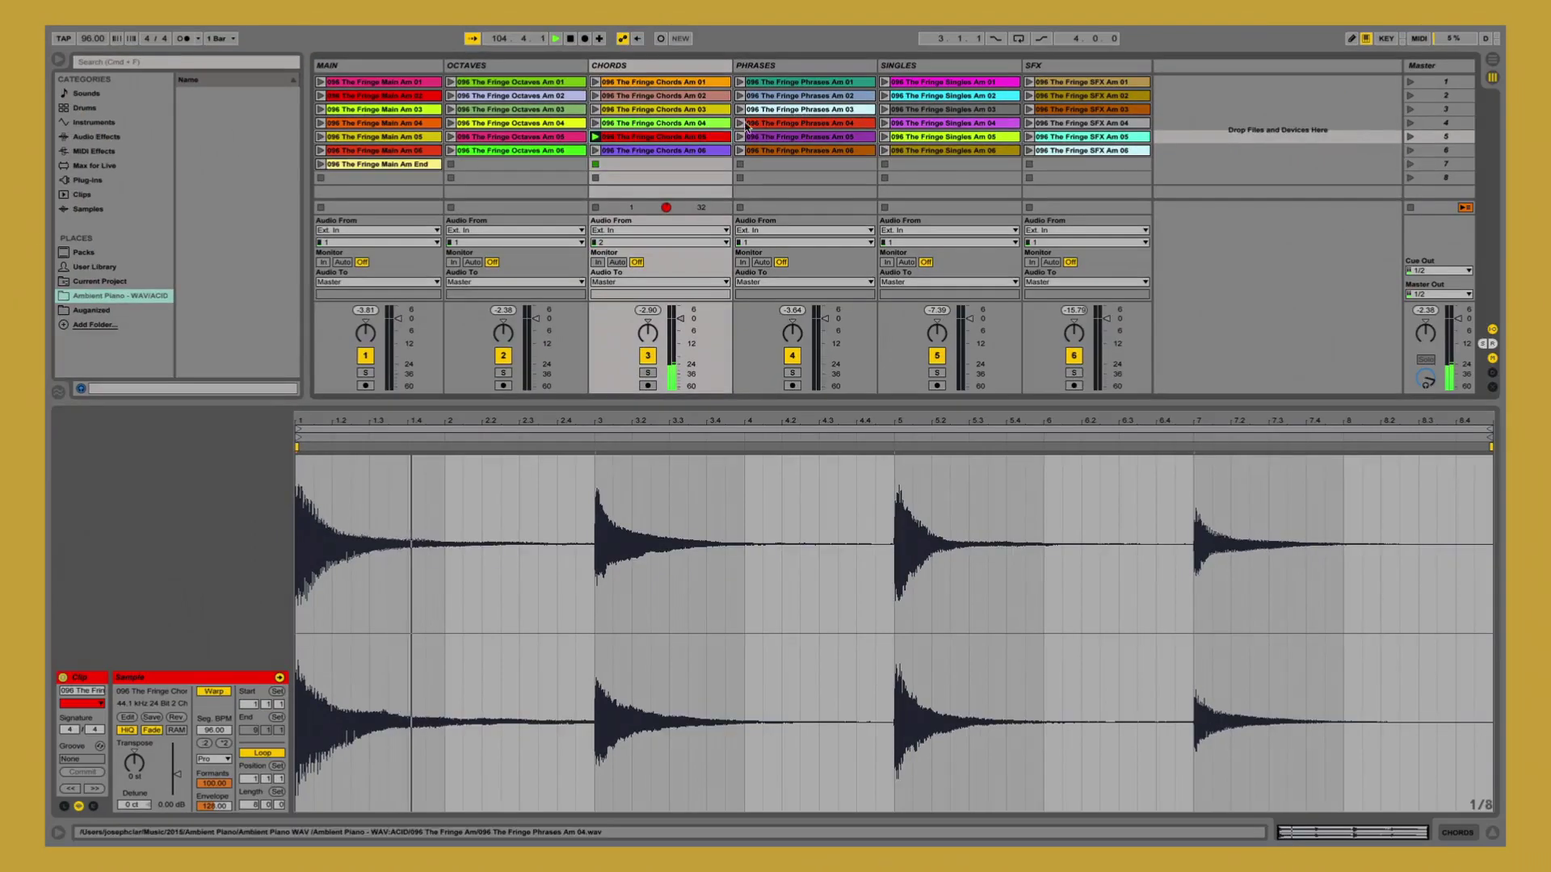
Step: Step Phrases from Am 04 to 05, Singles from Am 03 to 05, and SFX from Am 03 to 05
{"action": "left_click", "coordinate": [739, 123]}
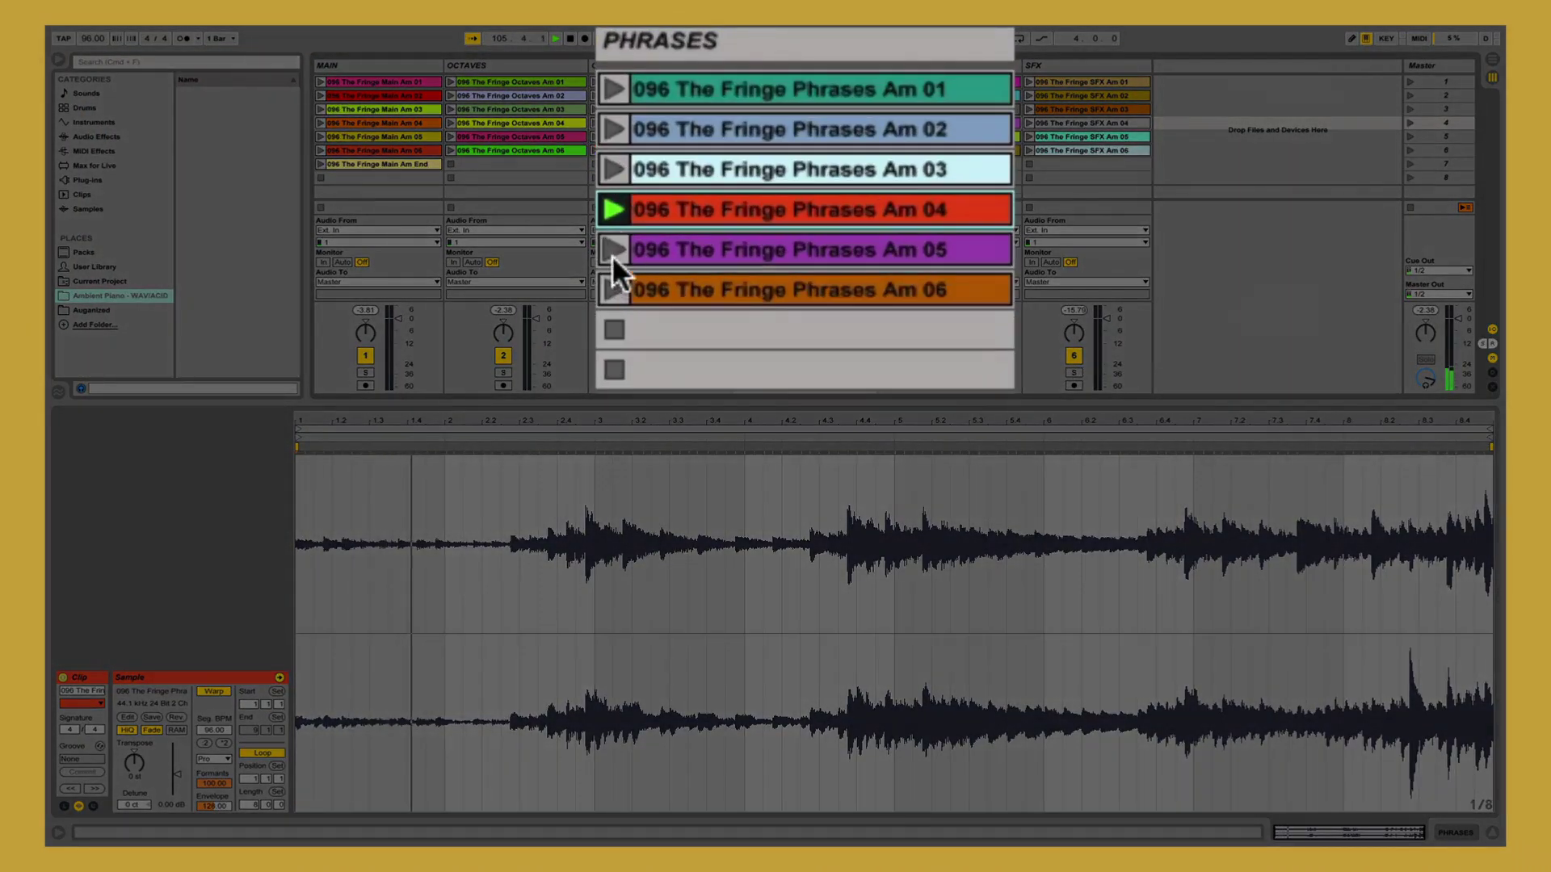
{"action": "left_click", "coordinate": [612, 252]}
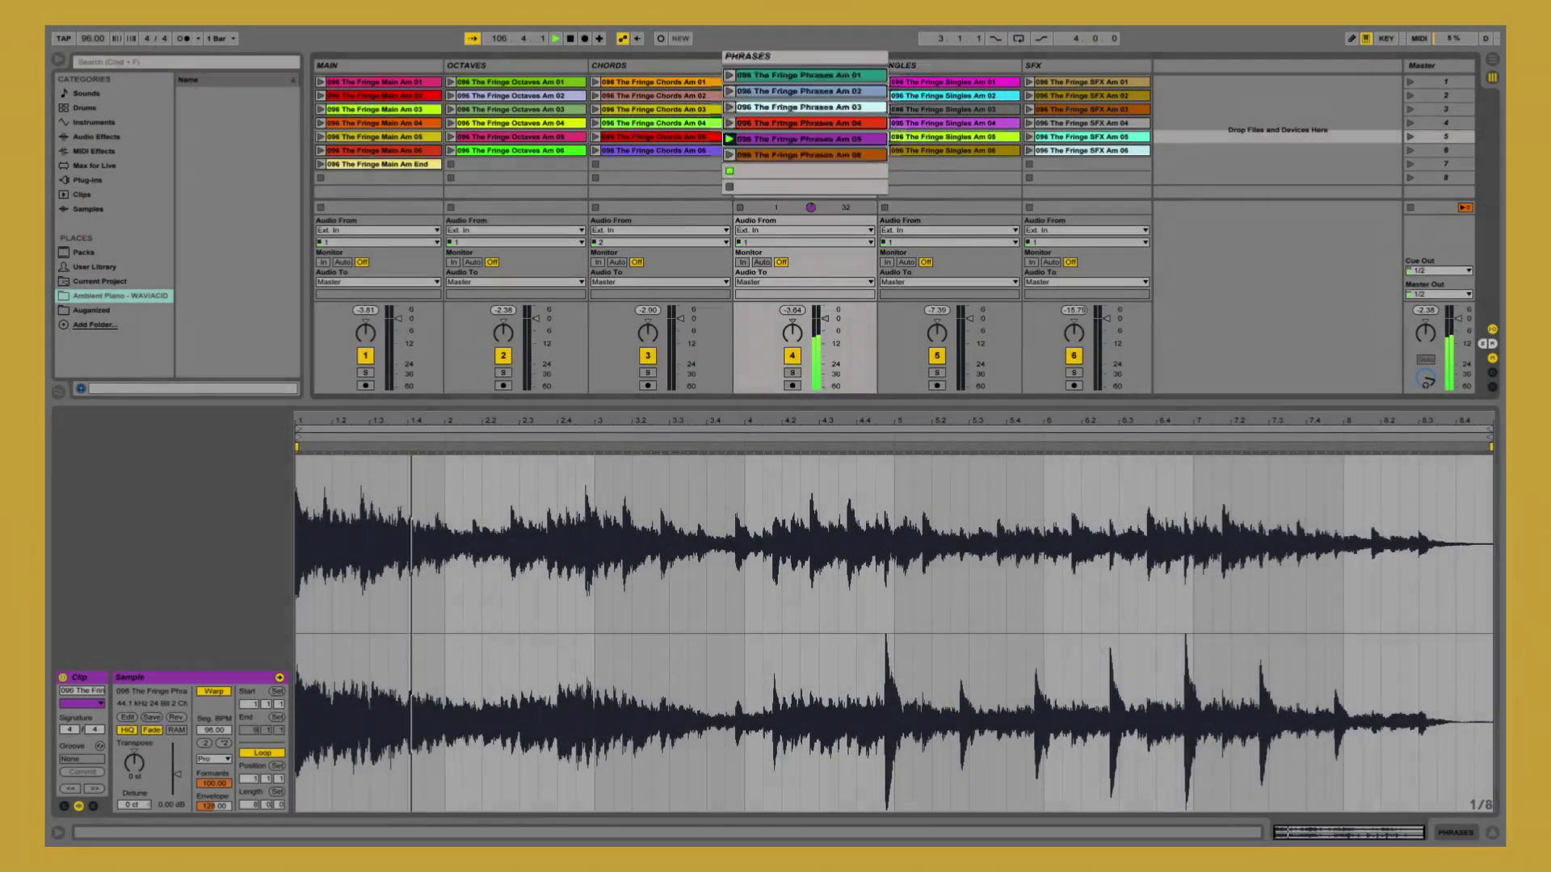
{"action": "left_click", "coordinate": [884, 109]}
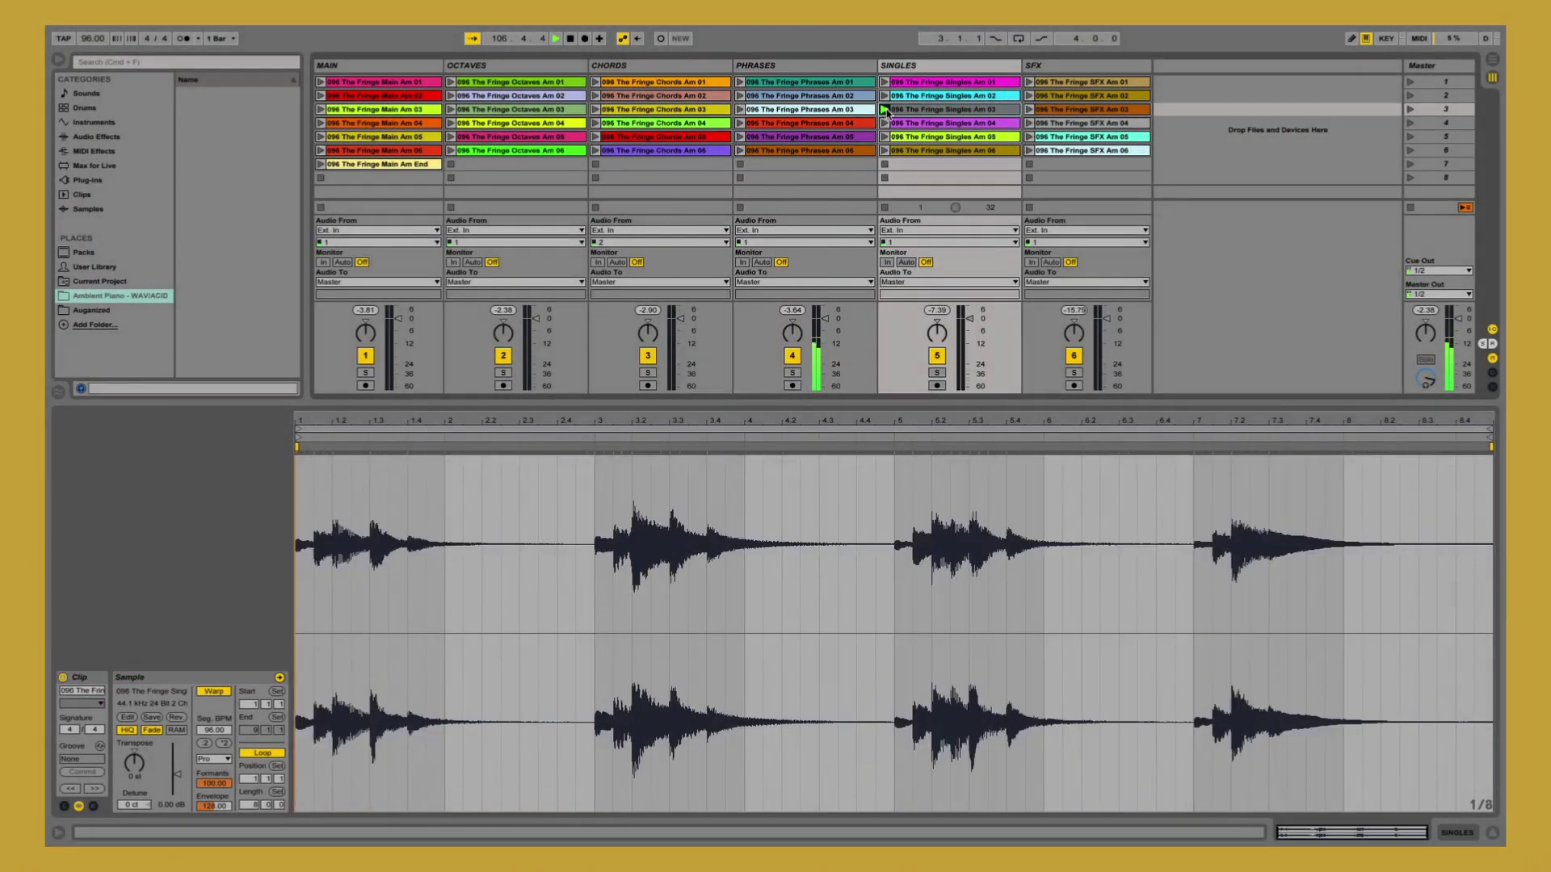
{"action": "left_click", "coordinate": [884, 136]}
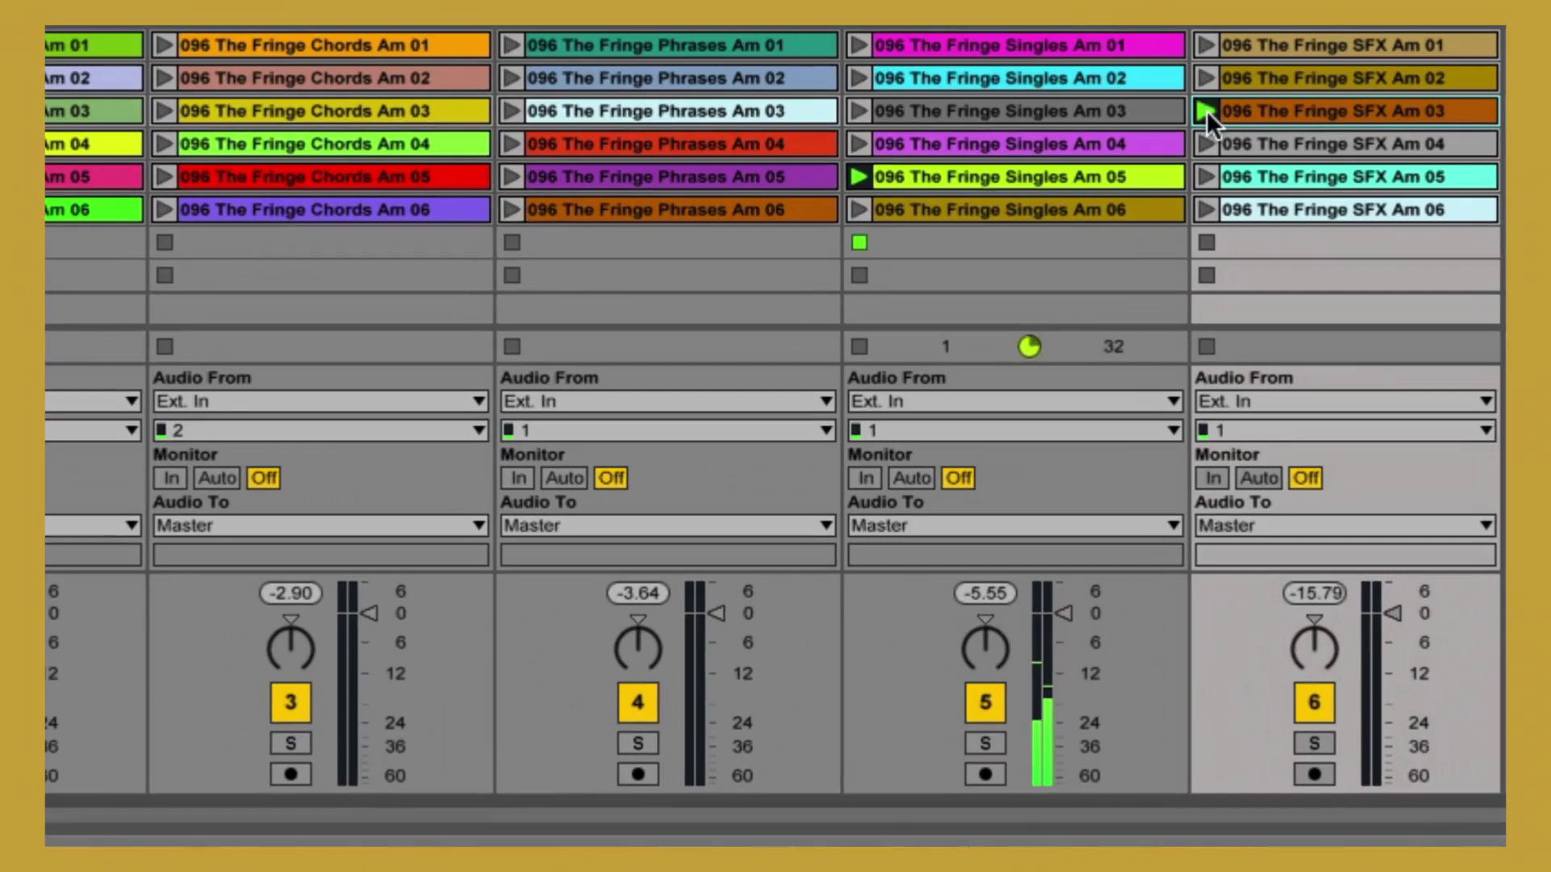
{"action": "left_click", "coordinate": [1205, 110]}
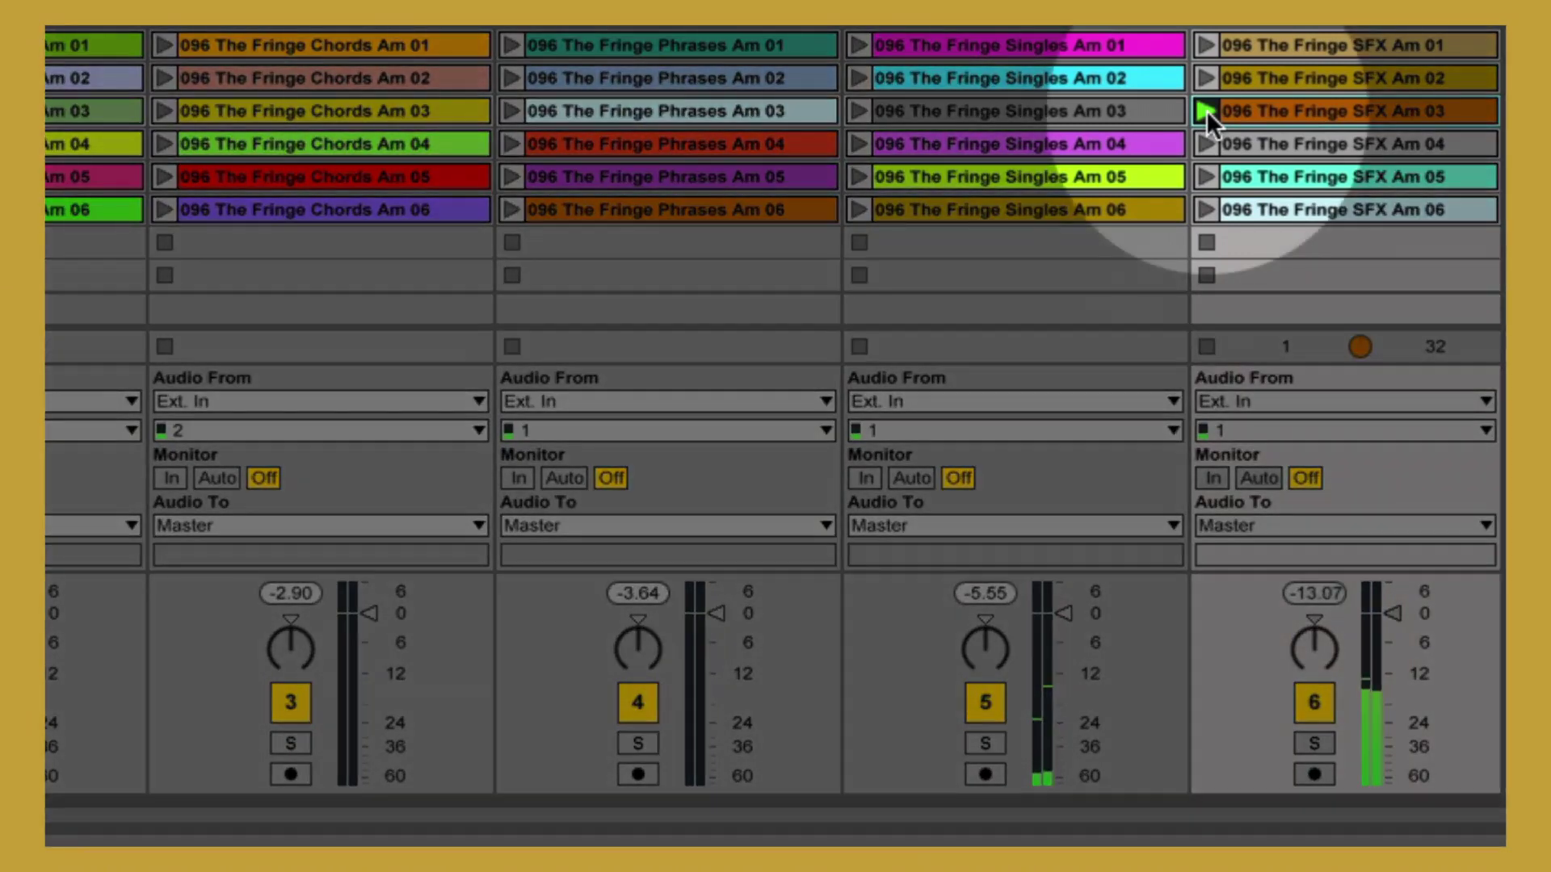
{"action": "left_click", "coordinate": [1205, 176]}
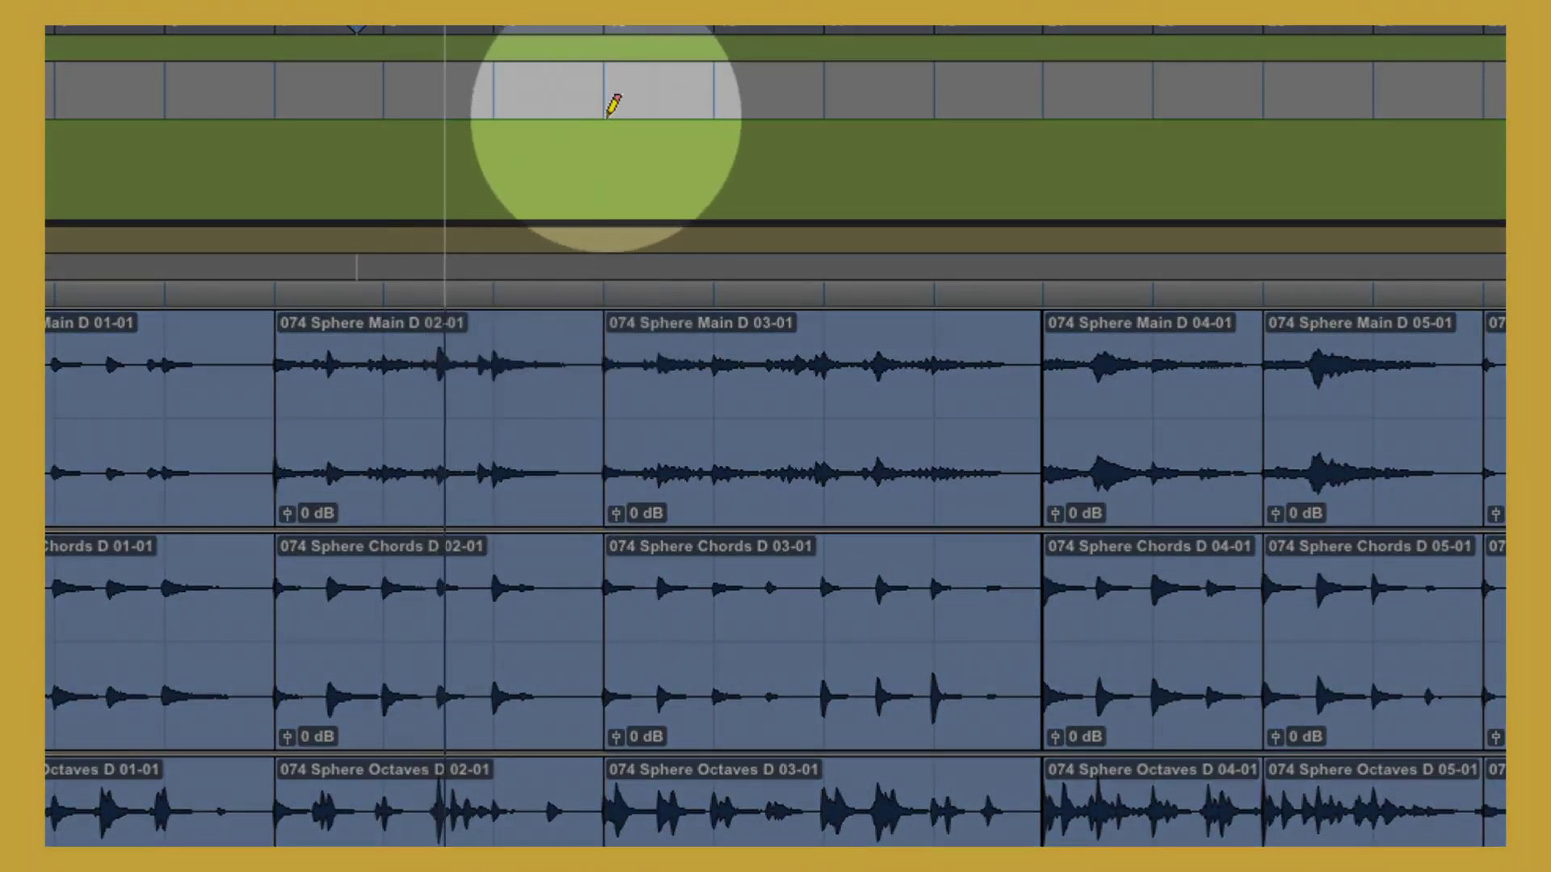
Step: Pencil a rising-then-falling tempo curve into the Tempo ruler across bars 13–21
{"action": "left_click_drag", "start_coordinate": [605, 114], "coordinate": [808, 95]}
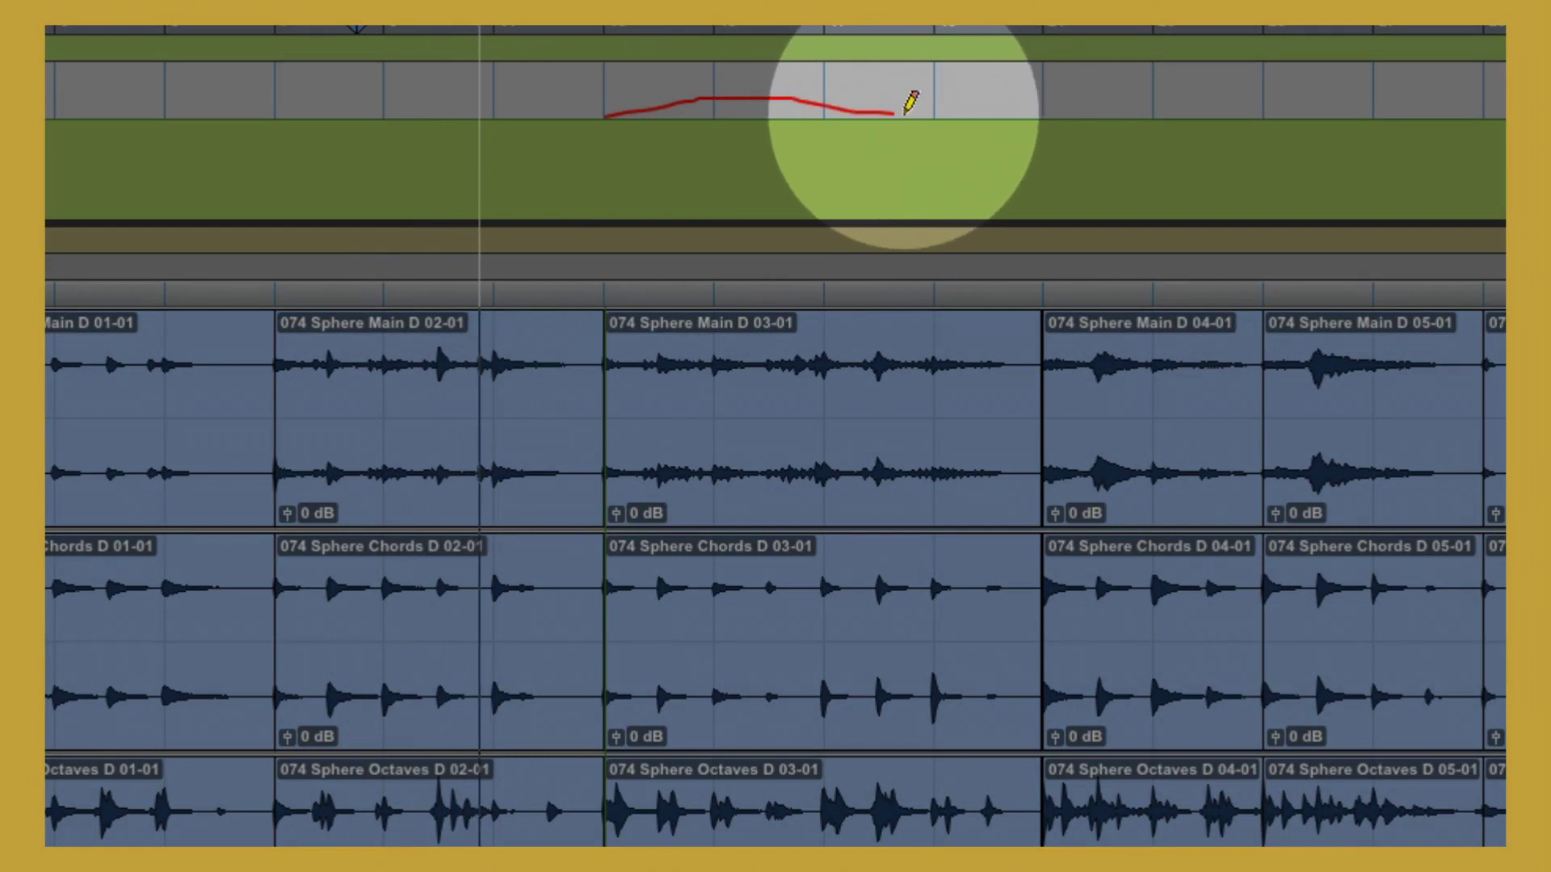
{"action": "left_click_drag", "start_coordinate": [905, 112], "coordinate": [1048, 109]}
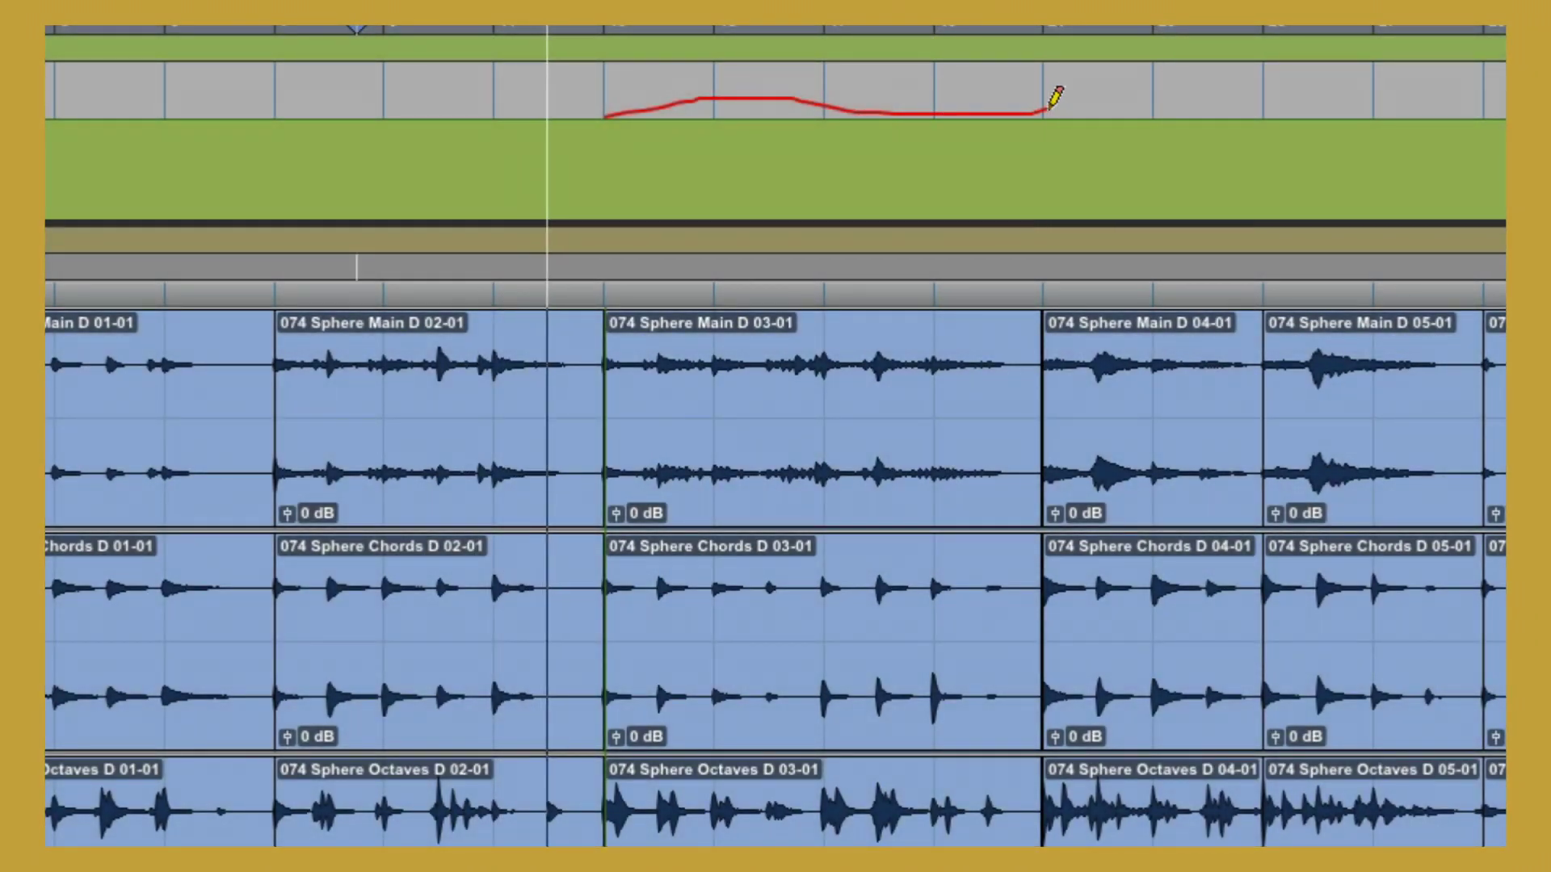
{"action": "left_click_drag", "start_coordinate": [1048, 109], "coordinate": [1049, 110]}
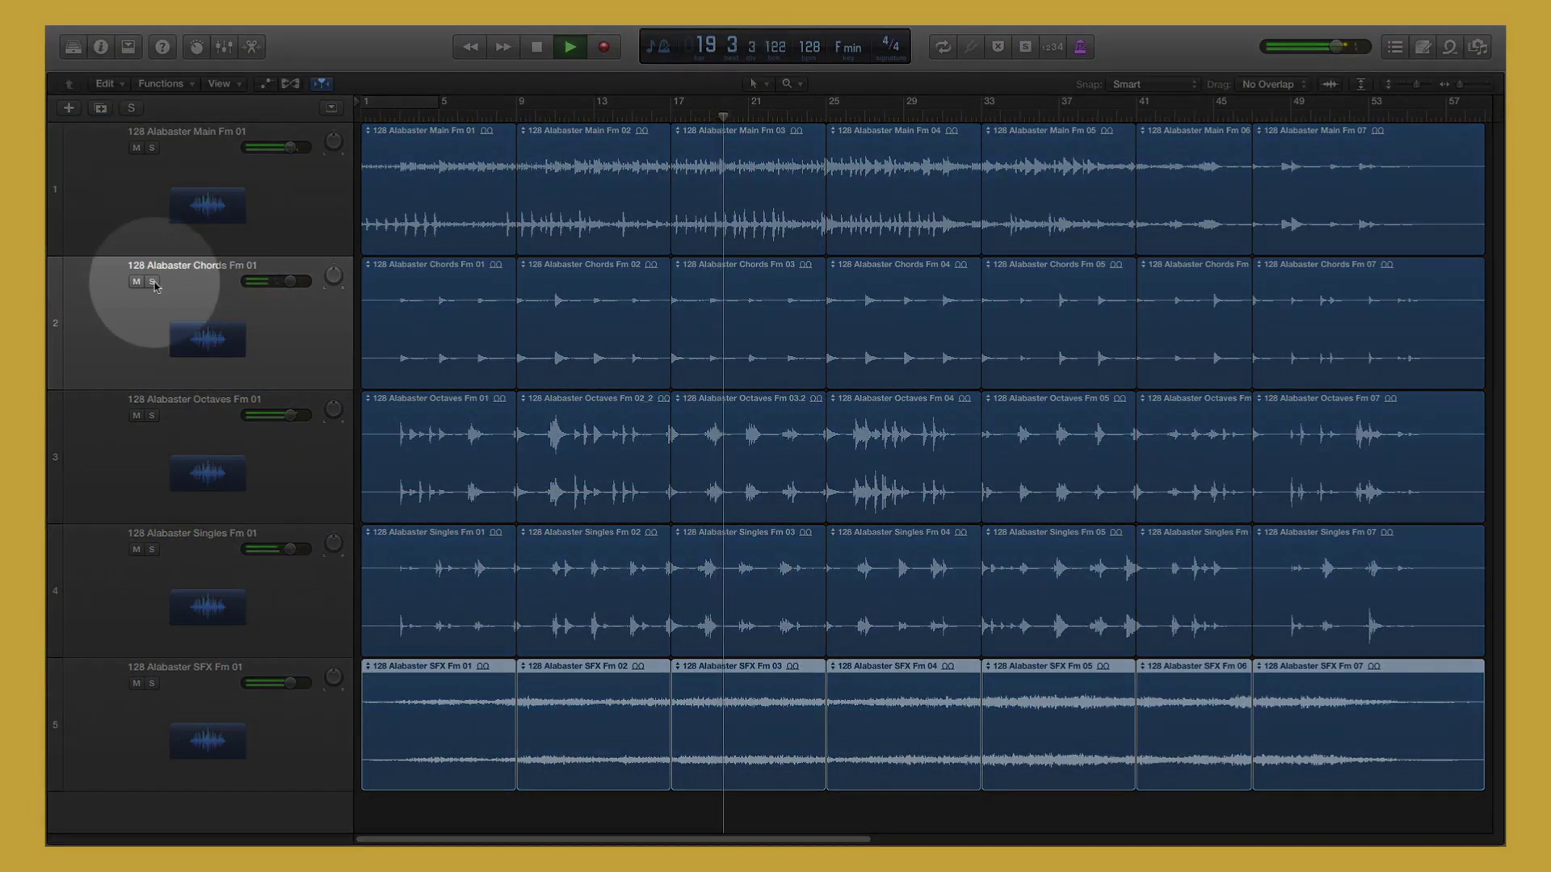
Step: Solo Chords, Singles and Octaves, then unsolo Chords and Singles and solo Main
{"action": "left_click", "coordinate": [154, 281]}
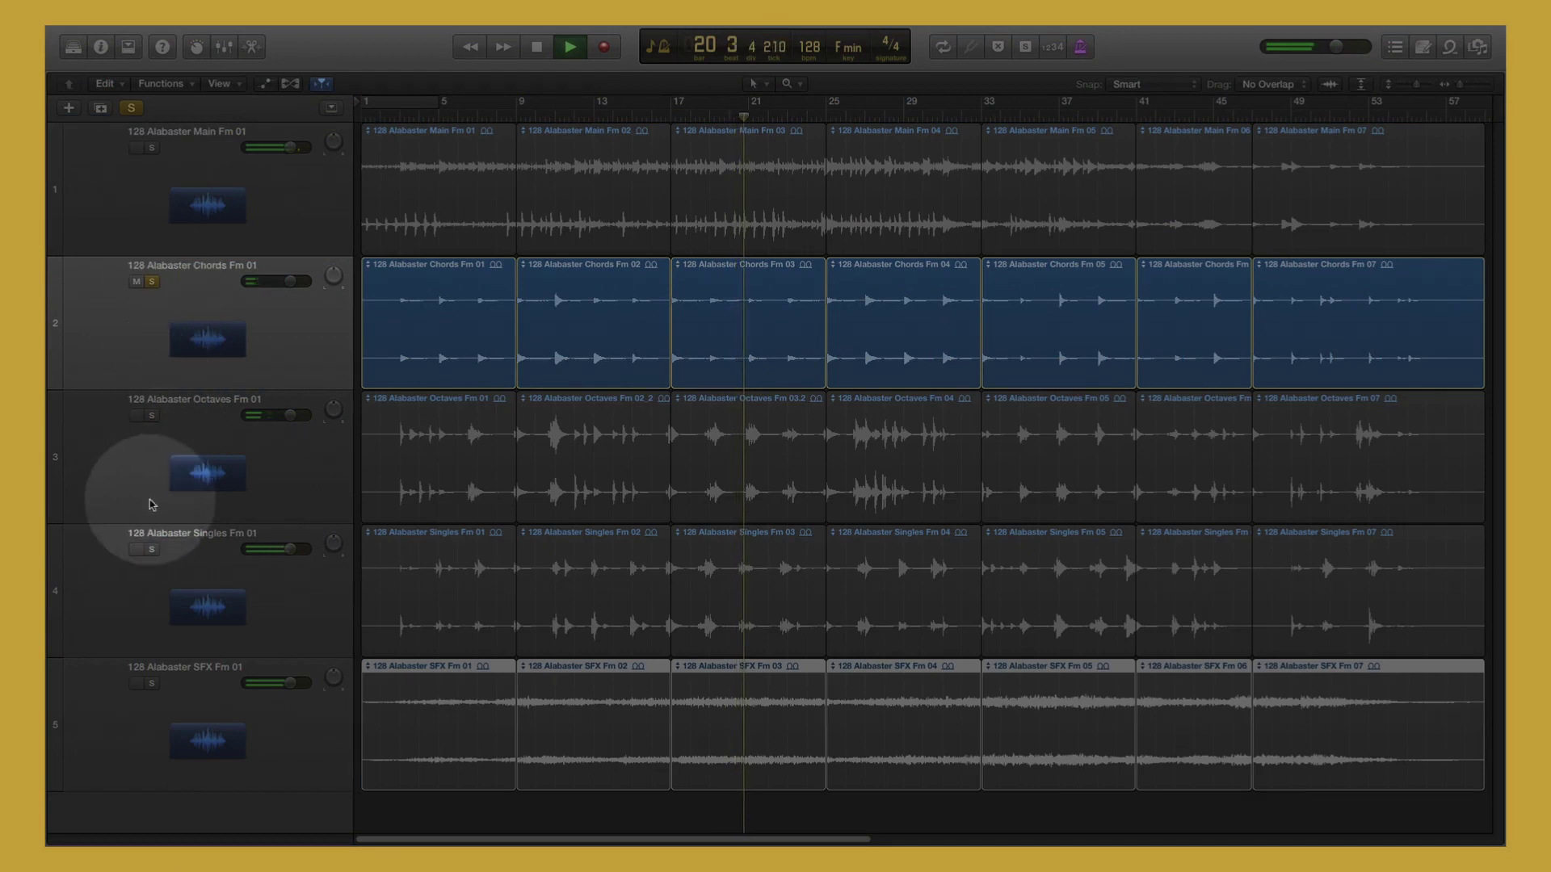
{"action": "left_click", "coordinate": [151, 551]}
{"action": "left_click", "coordinate": [151, 550]}
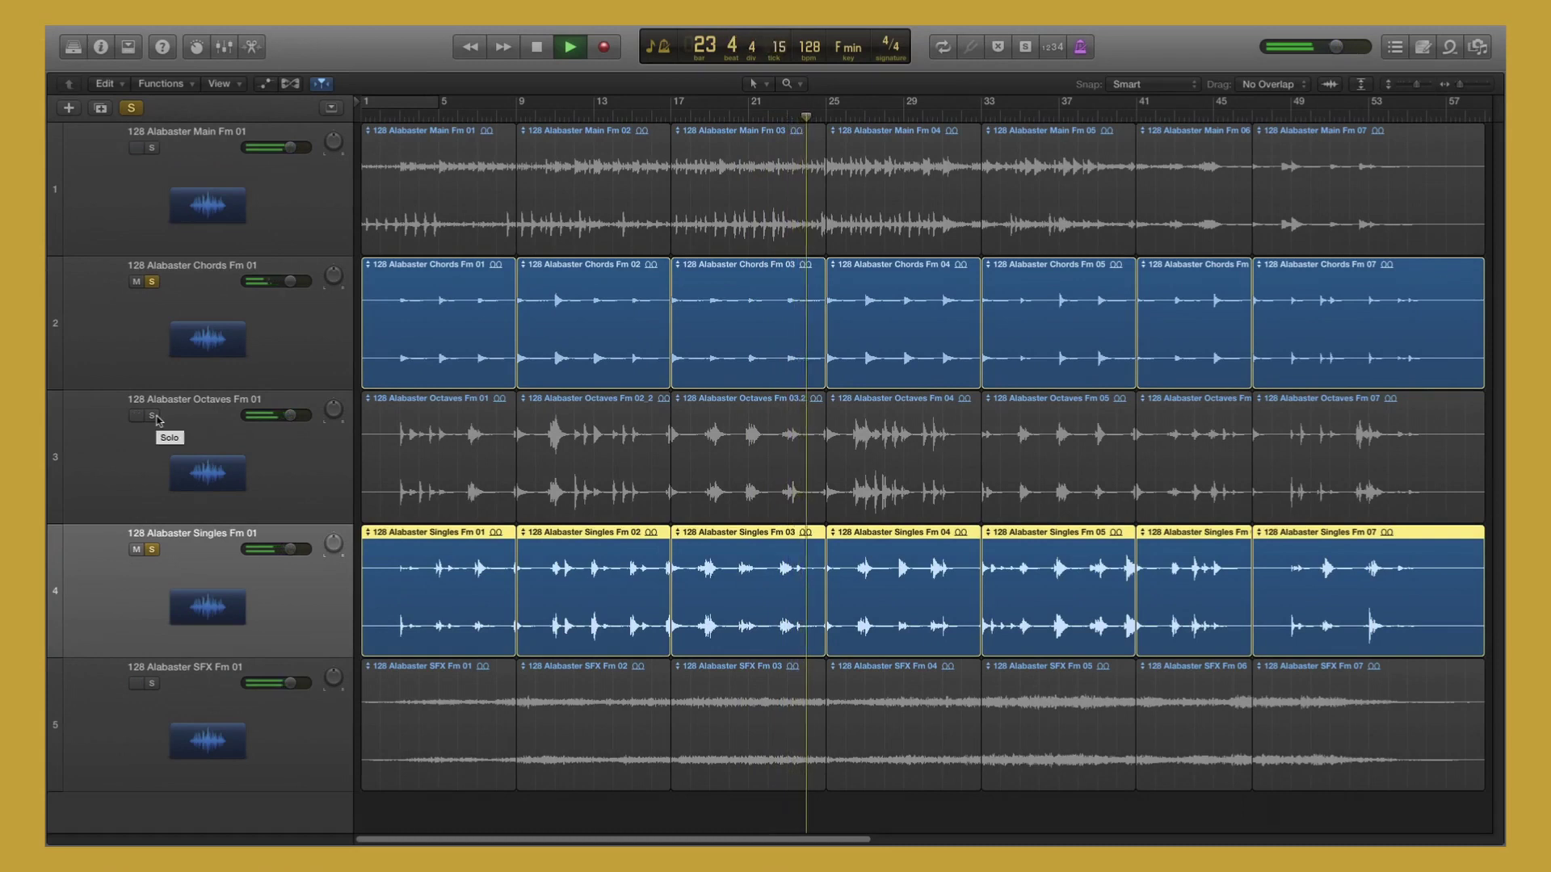
{"action": "left_click", "coordinate": [151, 416]}
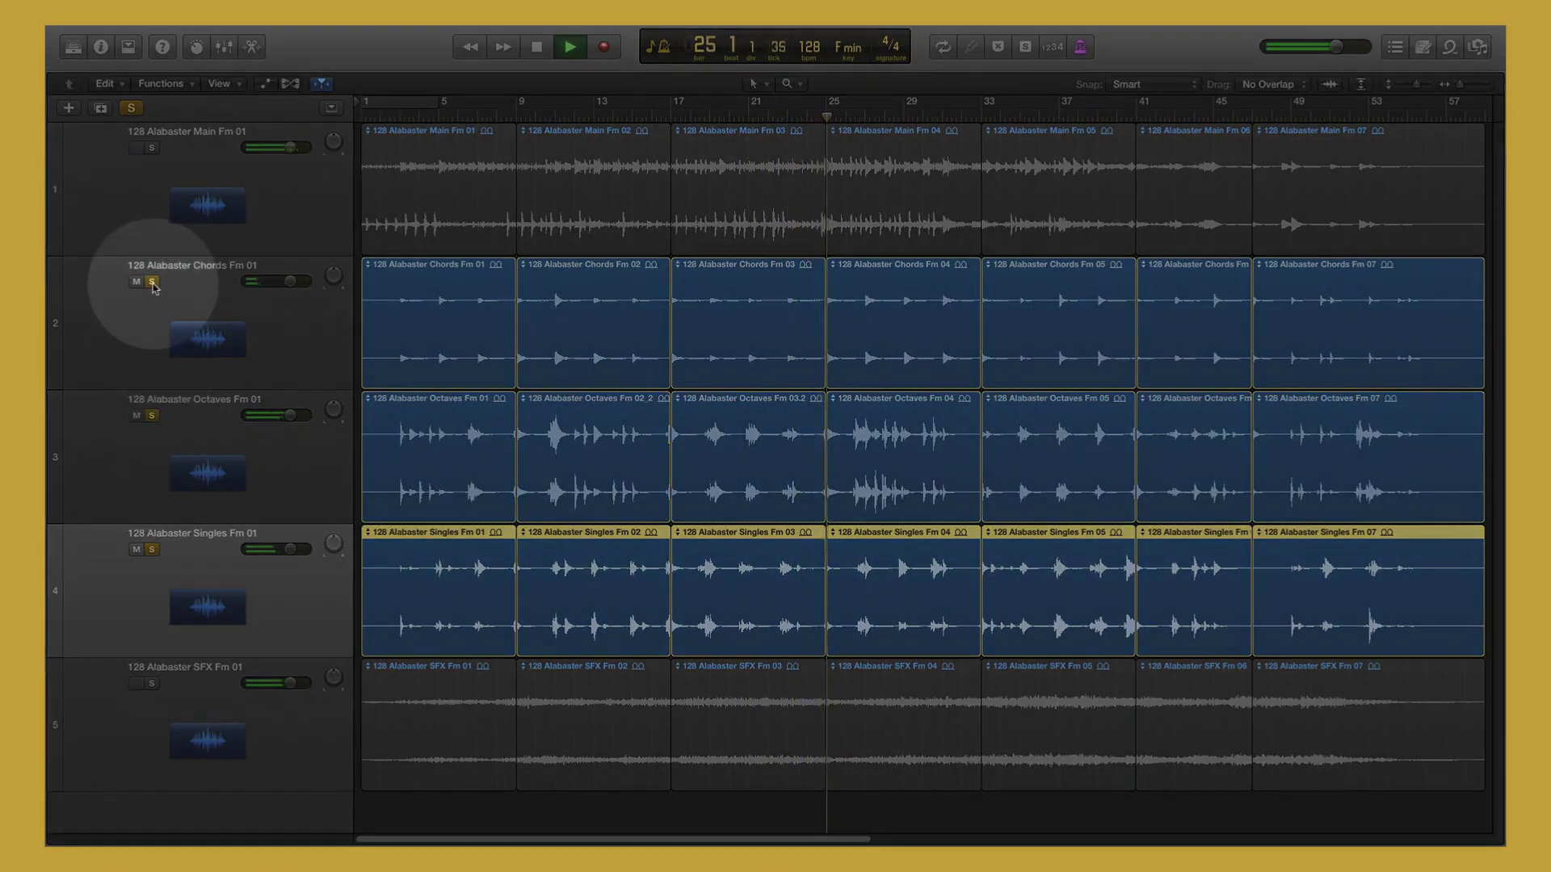
{"action": "left_click", "coordinate": [152, 283]}
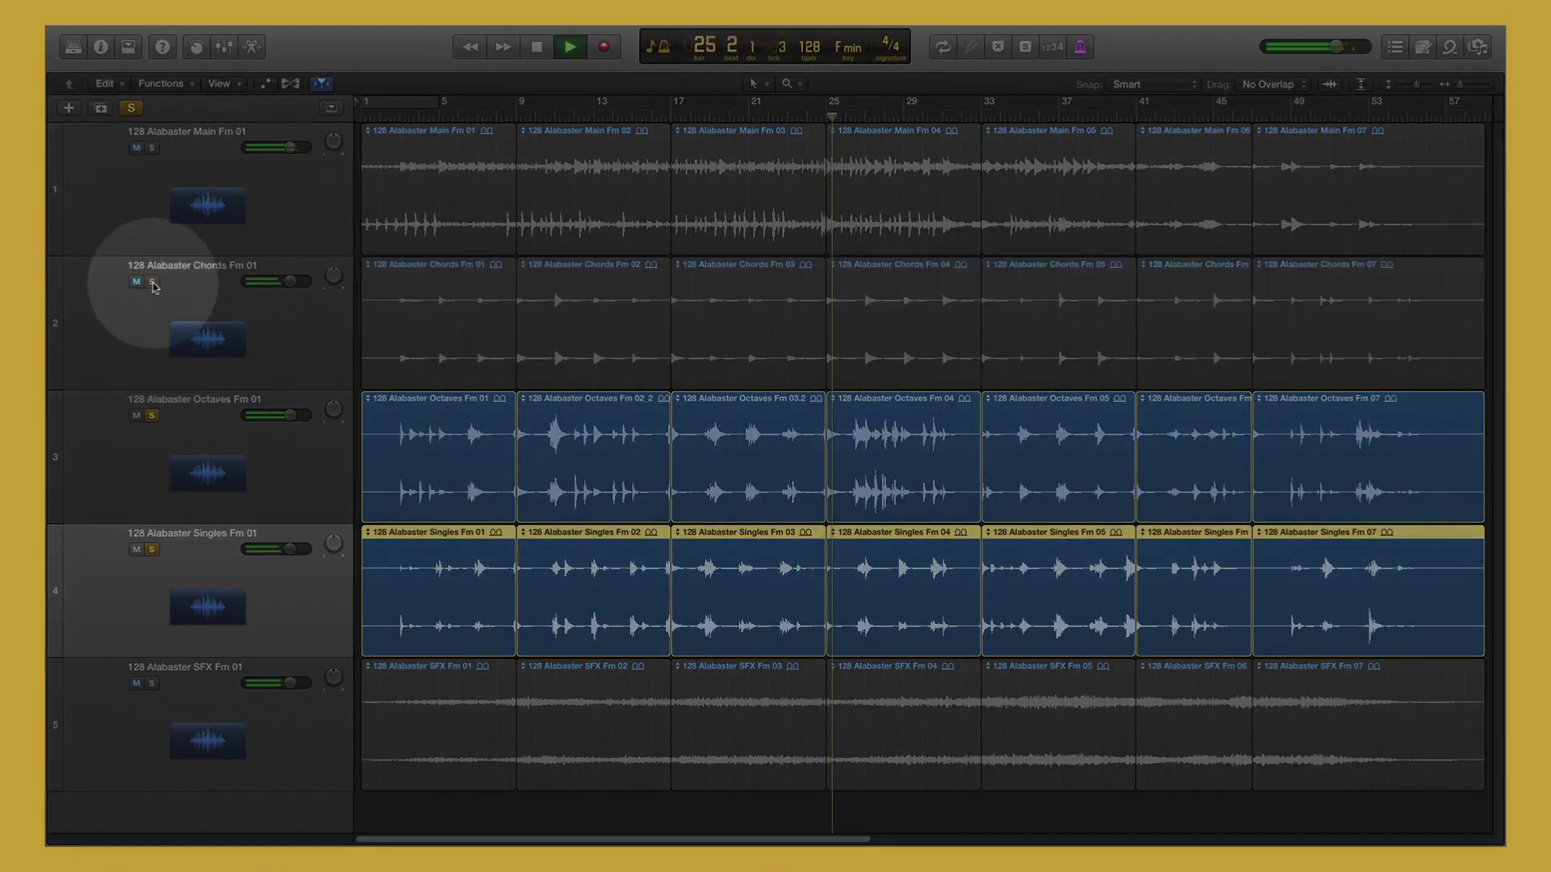
{"action": "left_click", "coordinate": [154, 551]}
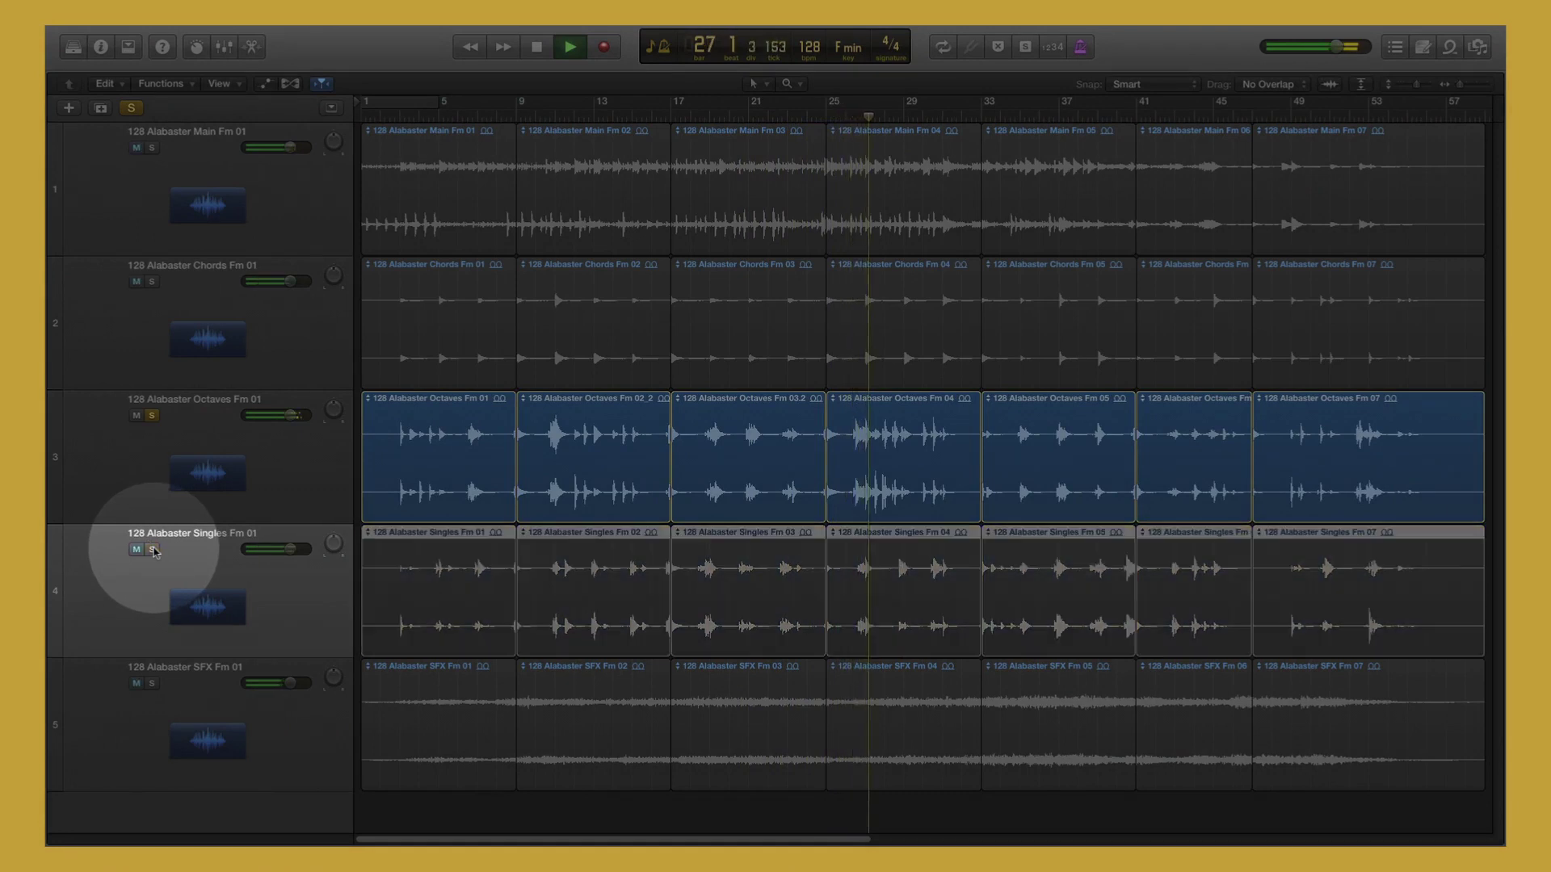
{"action": "left_click", "coordinate": [152, 149]}
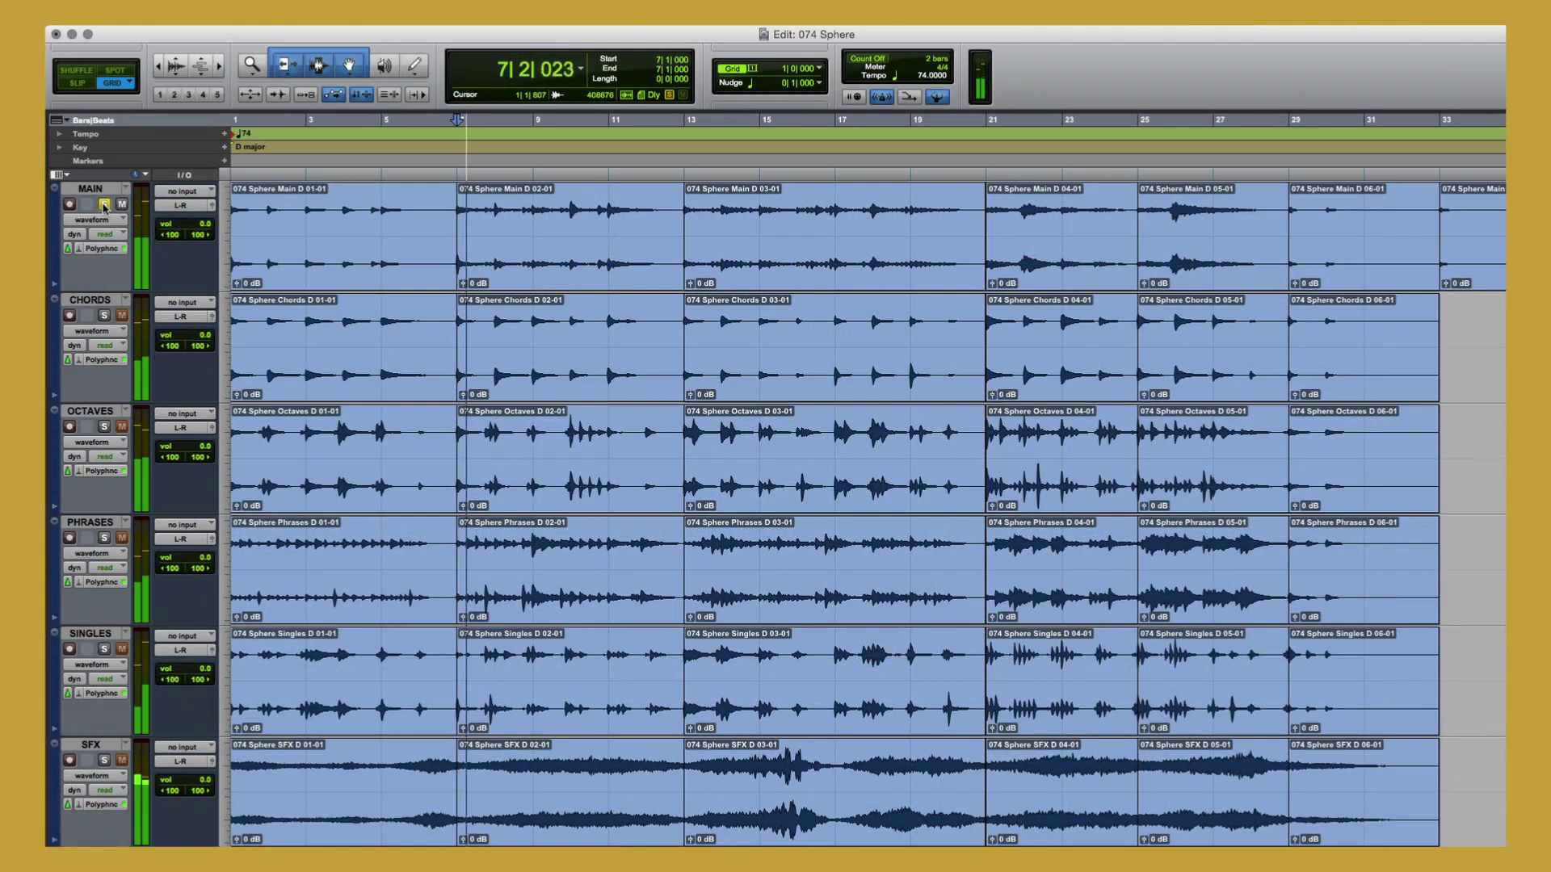
Step: Solo CHORDS, OCTAVES, PHRASES, SINGLES and SFX one after another during playback
{"action": "left_click", "coordinate": [105, 204]}
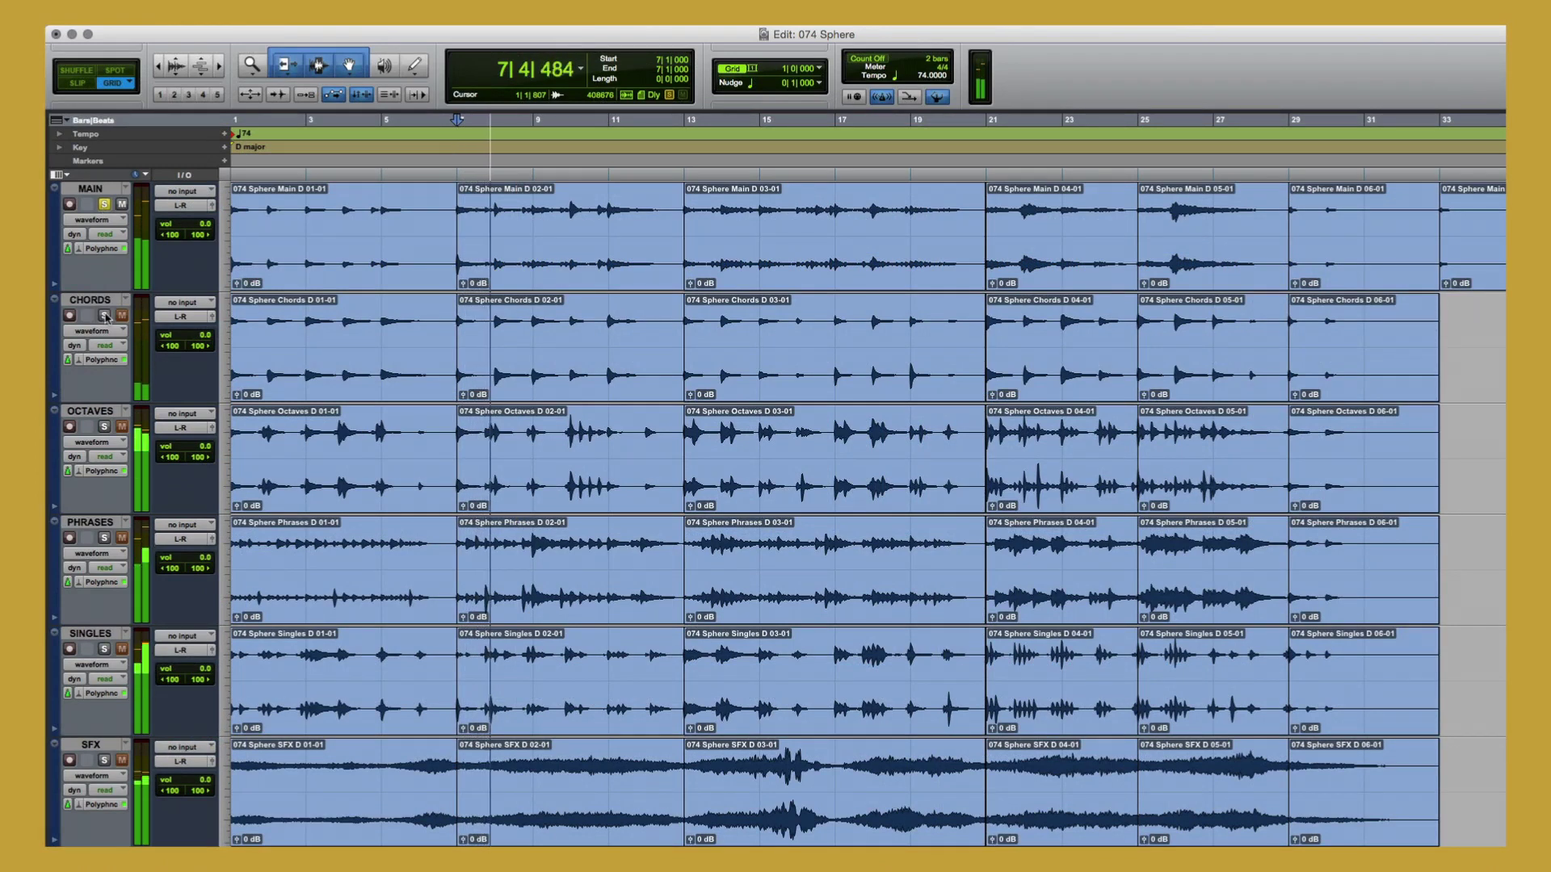
{"action": "left_click", "coordinate": [105, 316]}
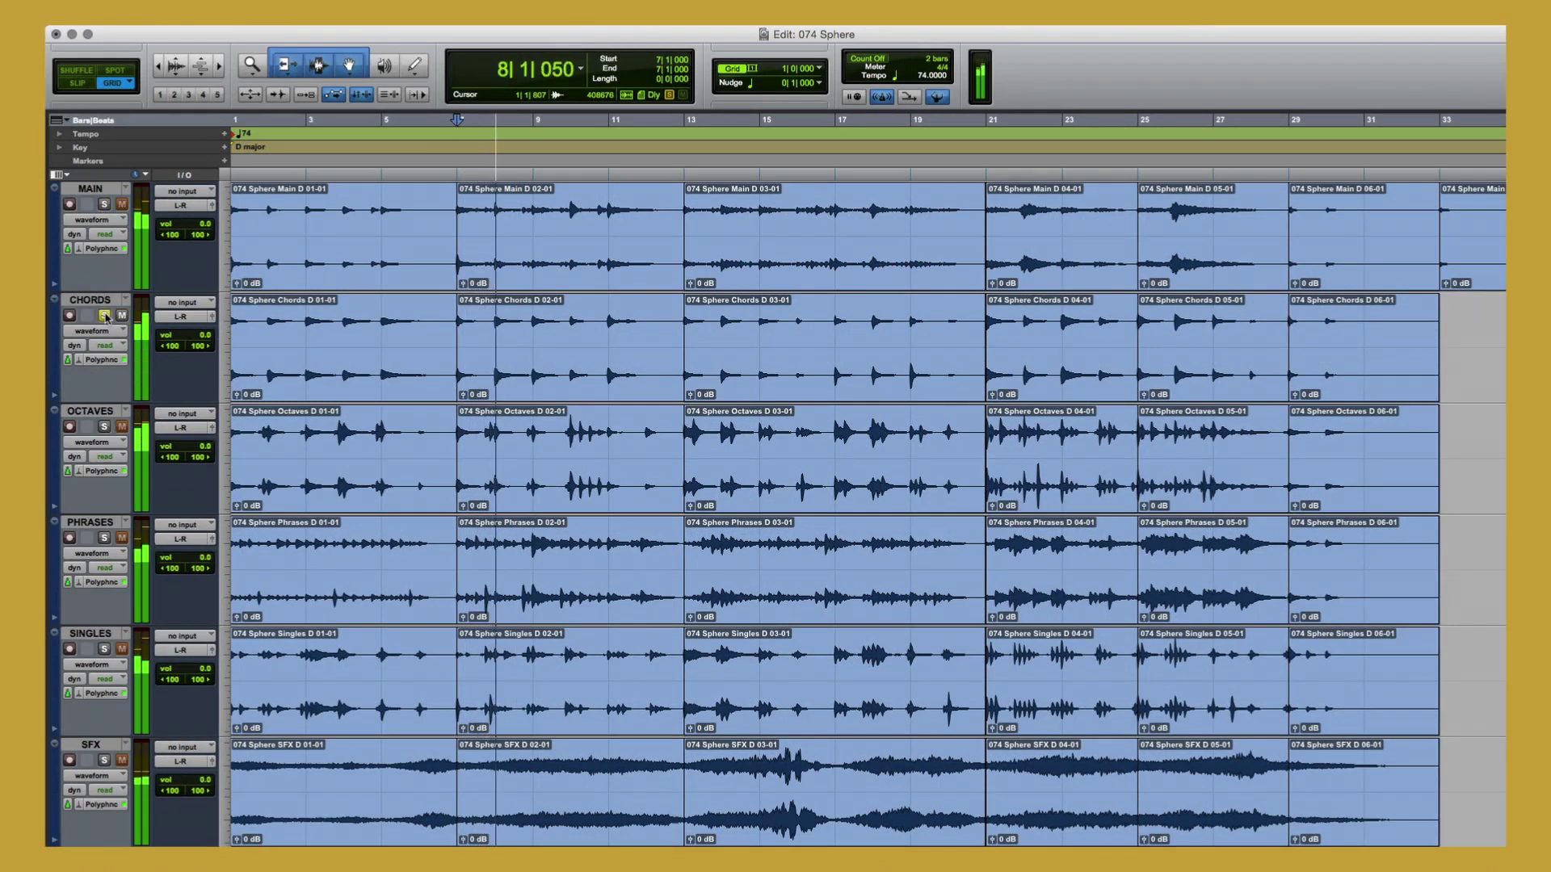
{"action": "left_click", "coordinate": [104, 426]}
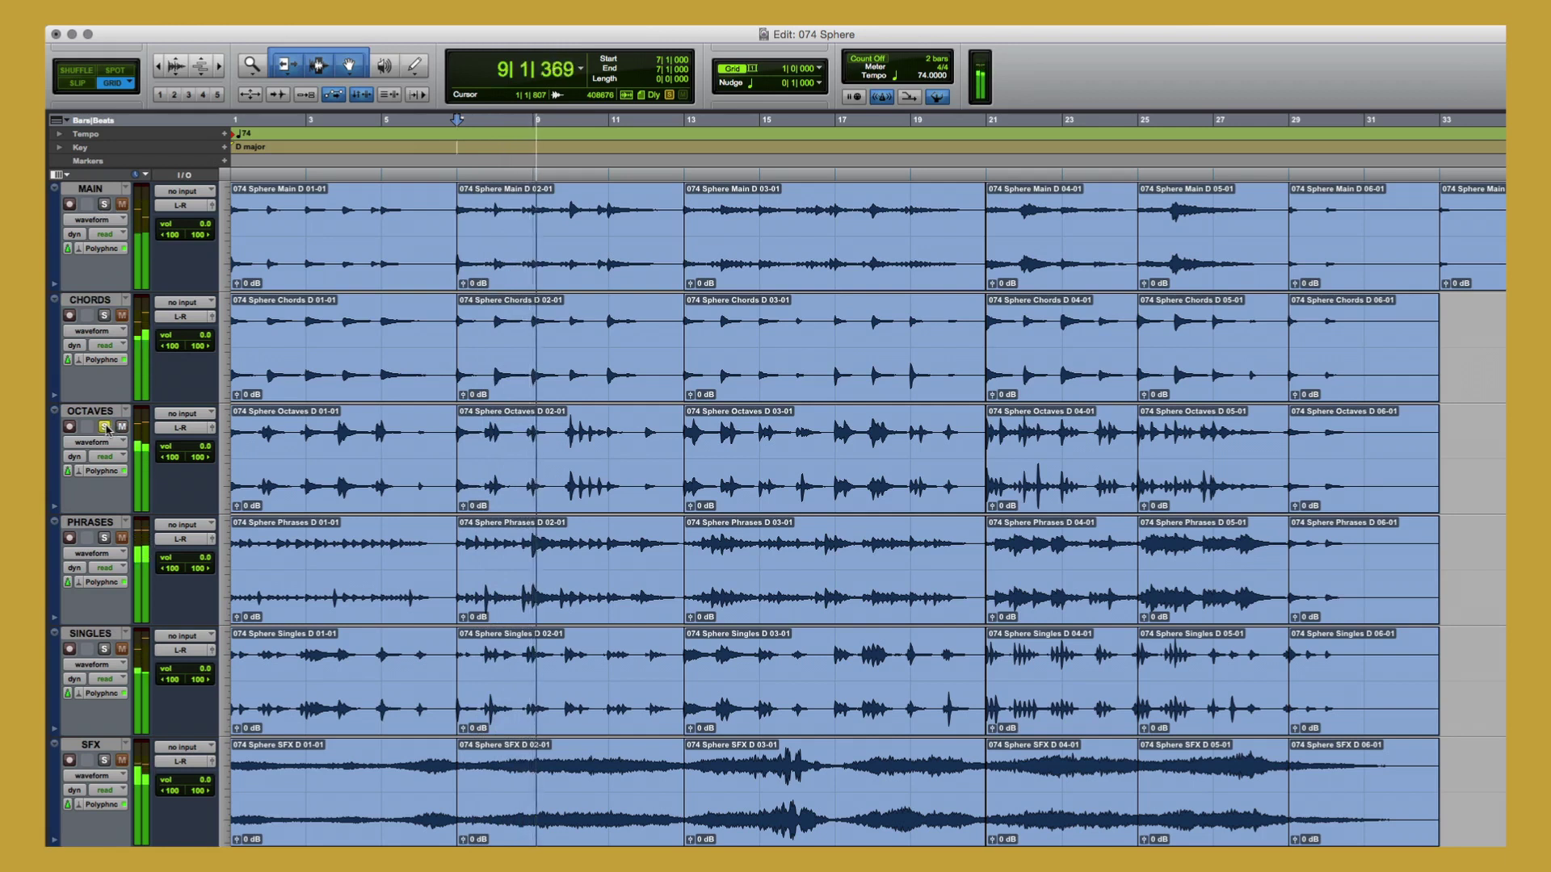
{"action": "left_click", "coordinate": [104, 539]}
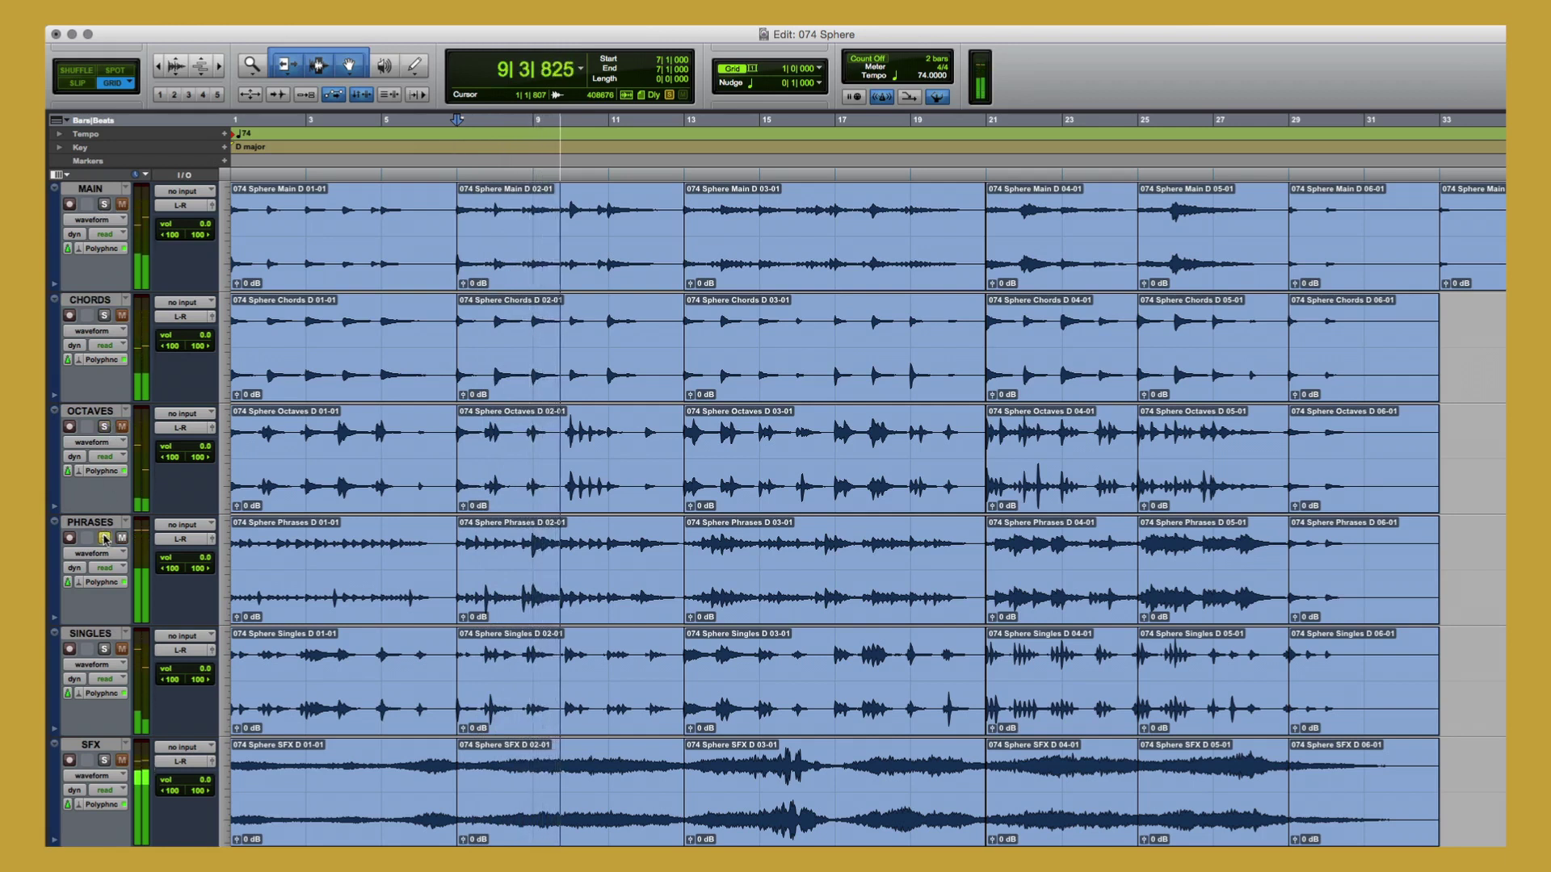
{"action": "left_click", "coordinate": [104, 649]}
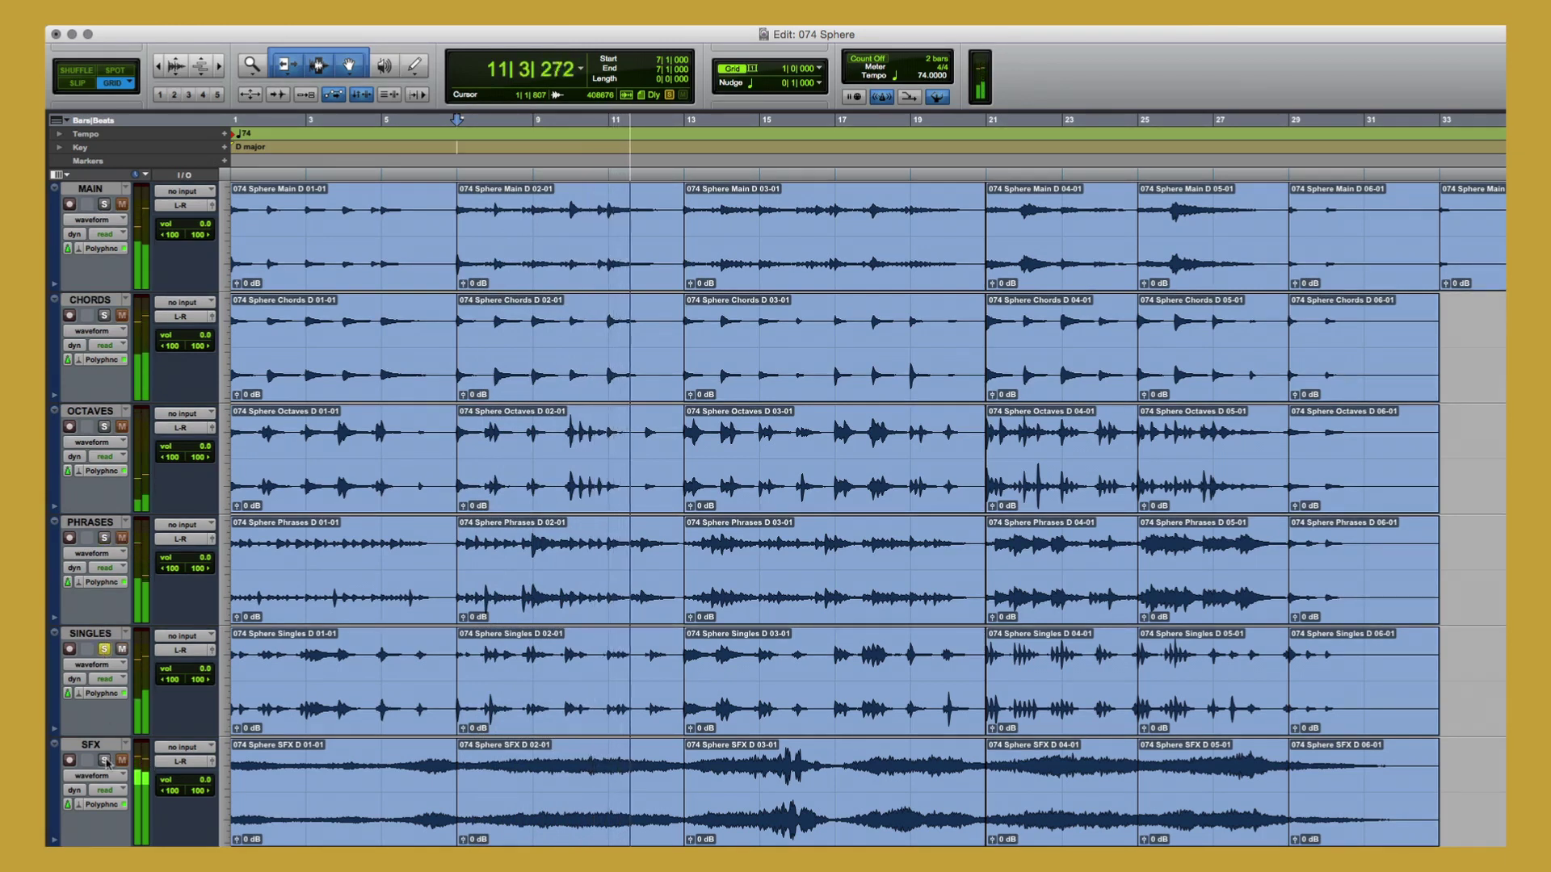
{"action": "left_click", "coordinate": [105, 761]}
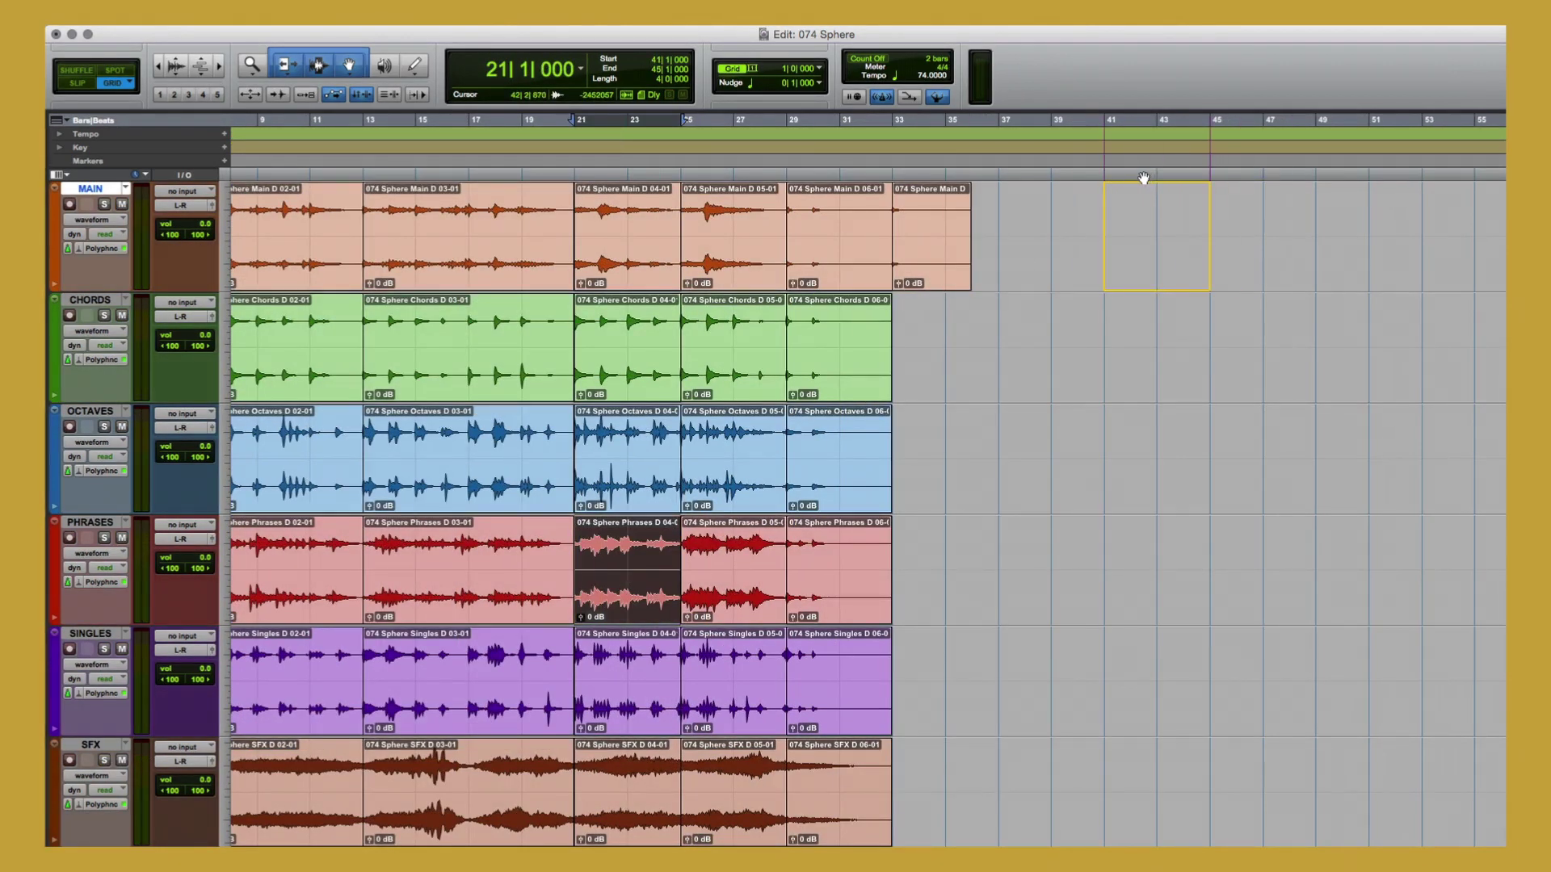
Step: Copy the 04 Phrases, Octaves, Singles and Main clips onto MAIN at bars 41–47
{"action": "left_click_drag", "start_coordinate": [1143, 178], "coordinate": [1142, 182]}
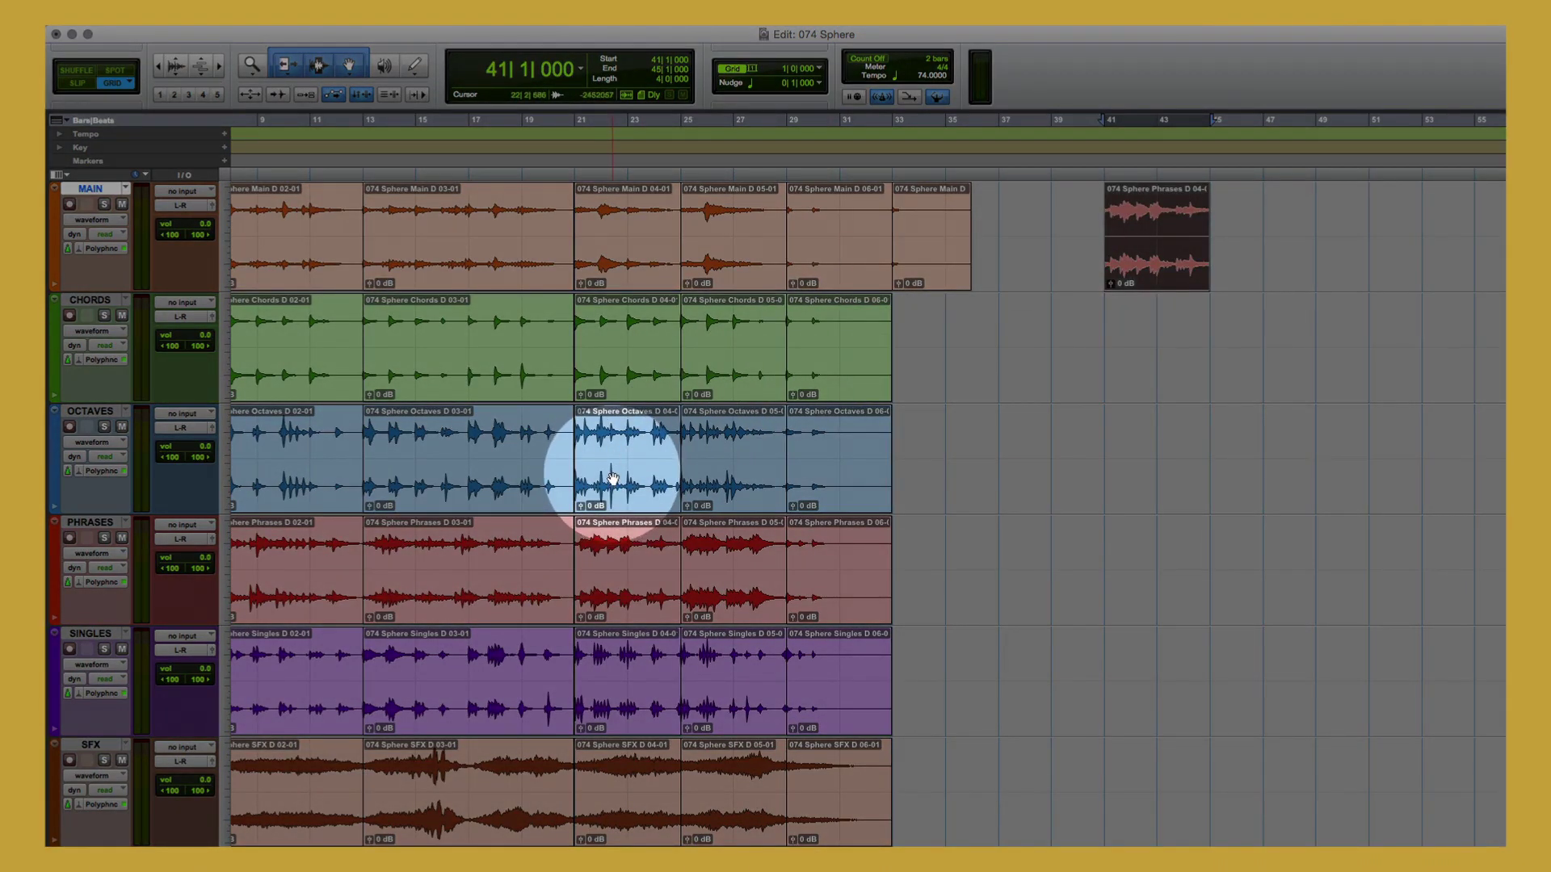
{"action": "left_click_drag", "start_coordinate": [613, 480], "coordinate": [1181, 230]}
{"action": "left_click_drag", "start_coordinate": [631, 678], "coordinate": [1266, 230]}
{"action": "left_click_drag", "start_coordinate": [619, 269], "coordinate": [1300, 252]}
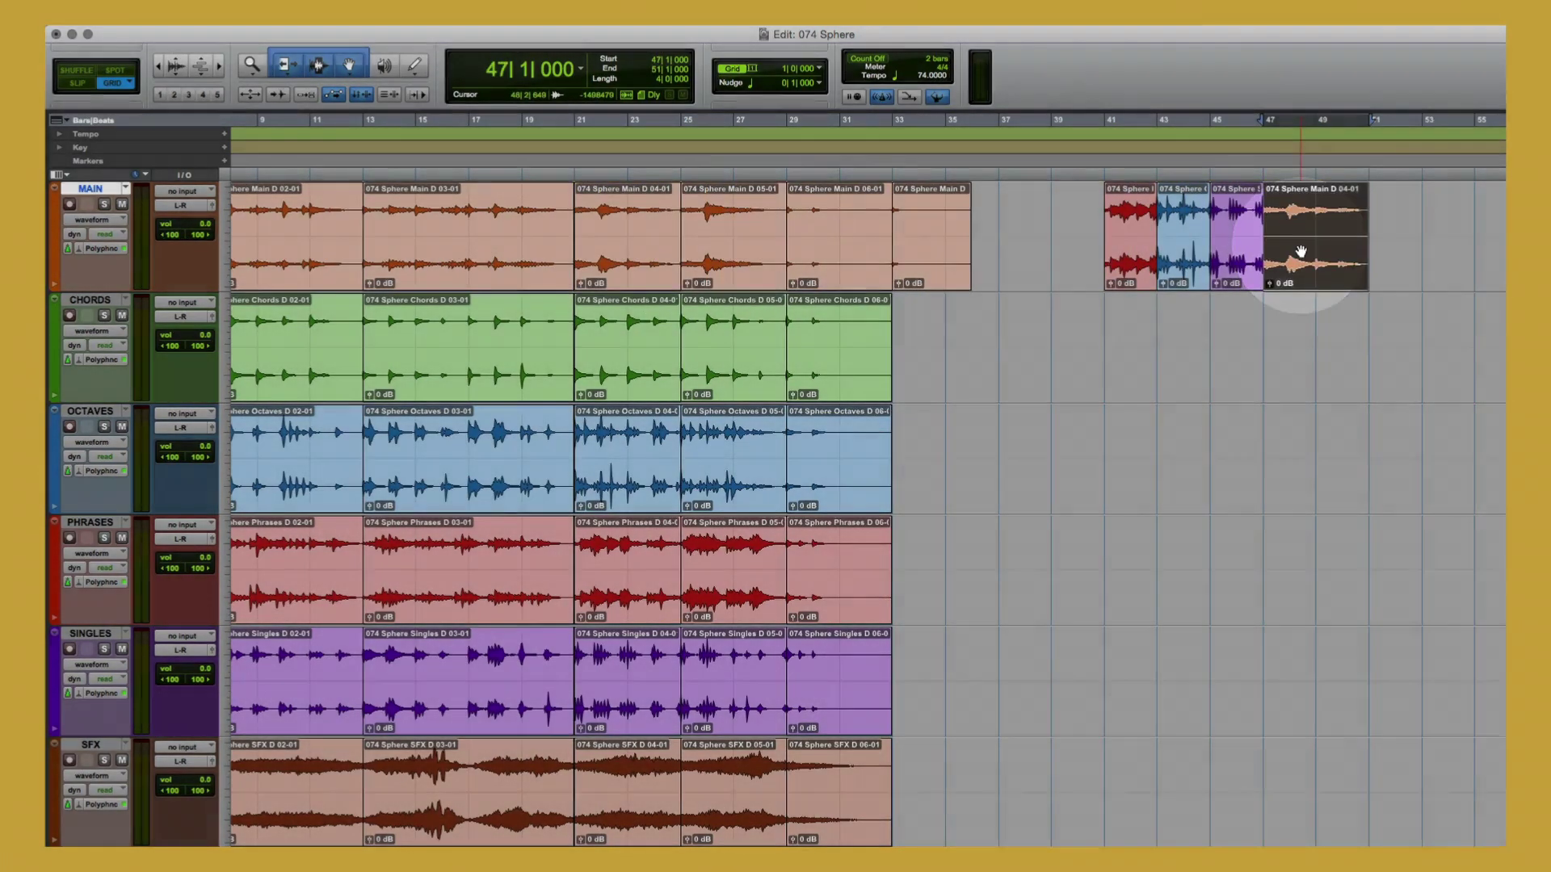
Step: Play the new MAIN sequence from bar 42
{"action": "left_click", "coordinate": [1122, 331]}
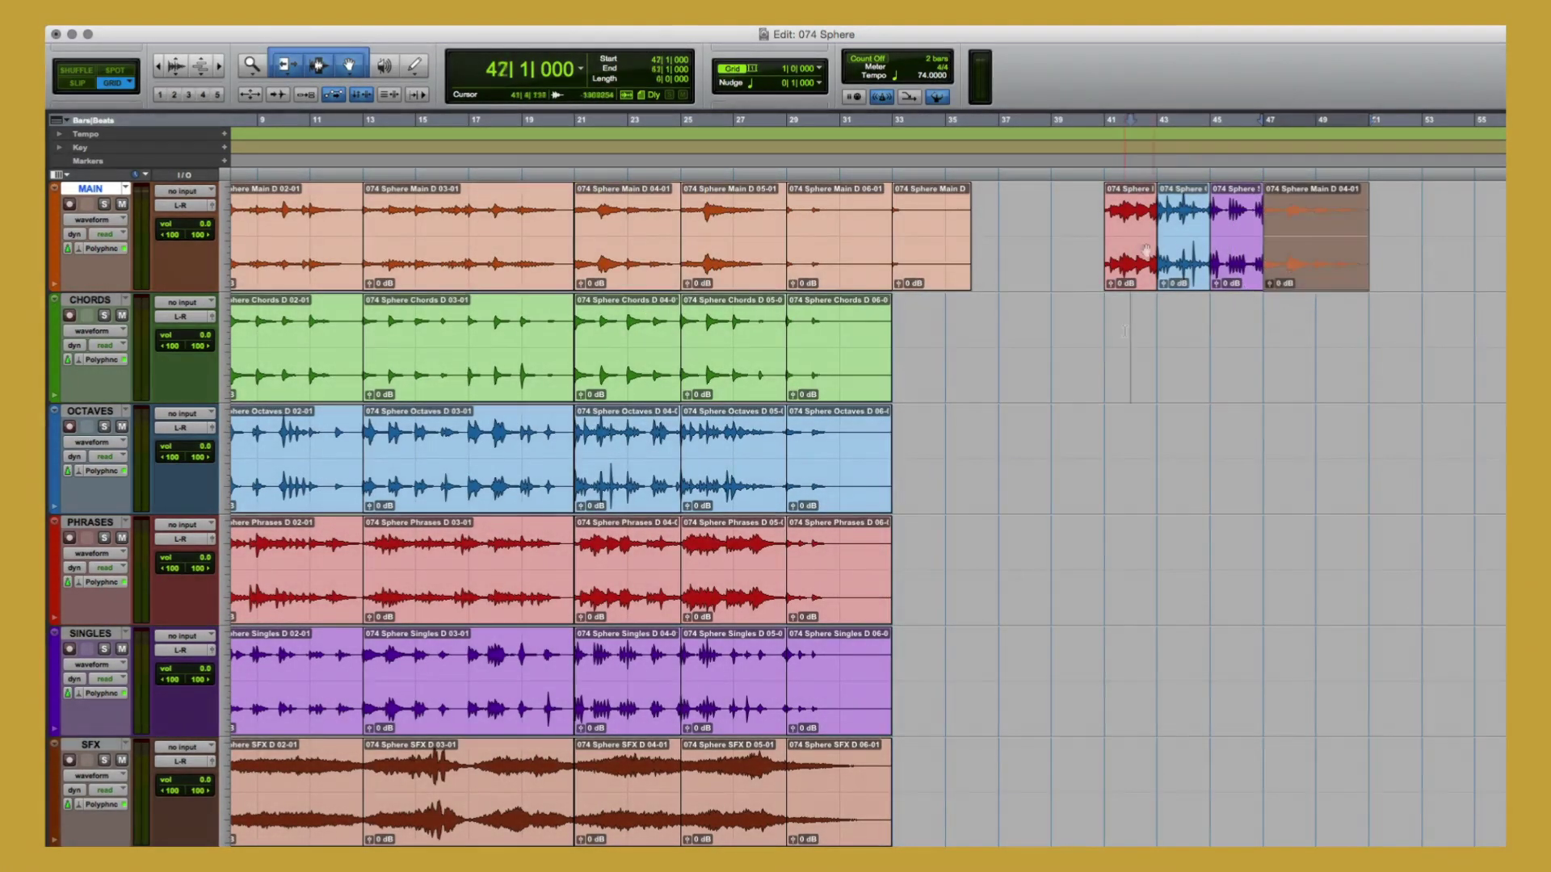
{"action": "key", "text": "space"}
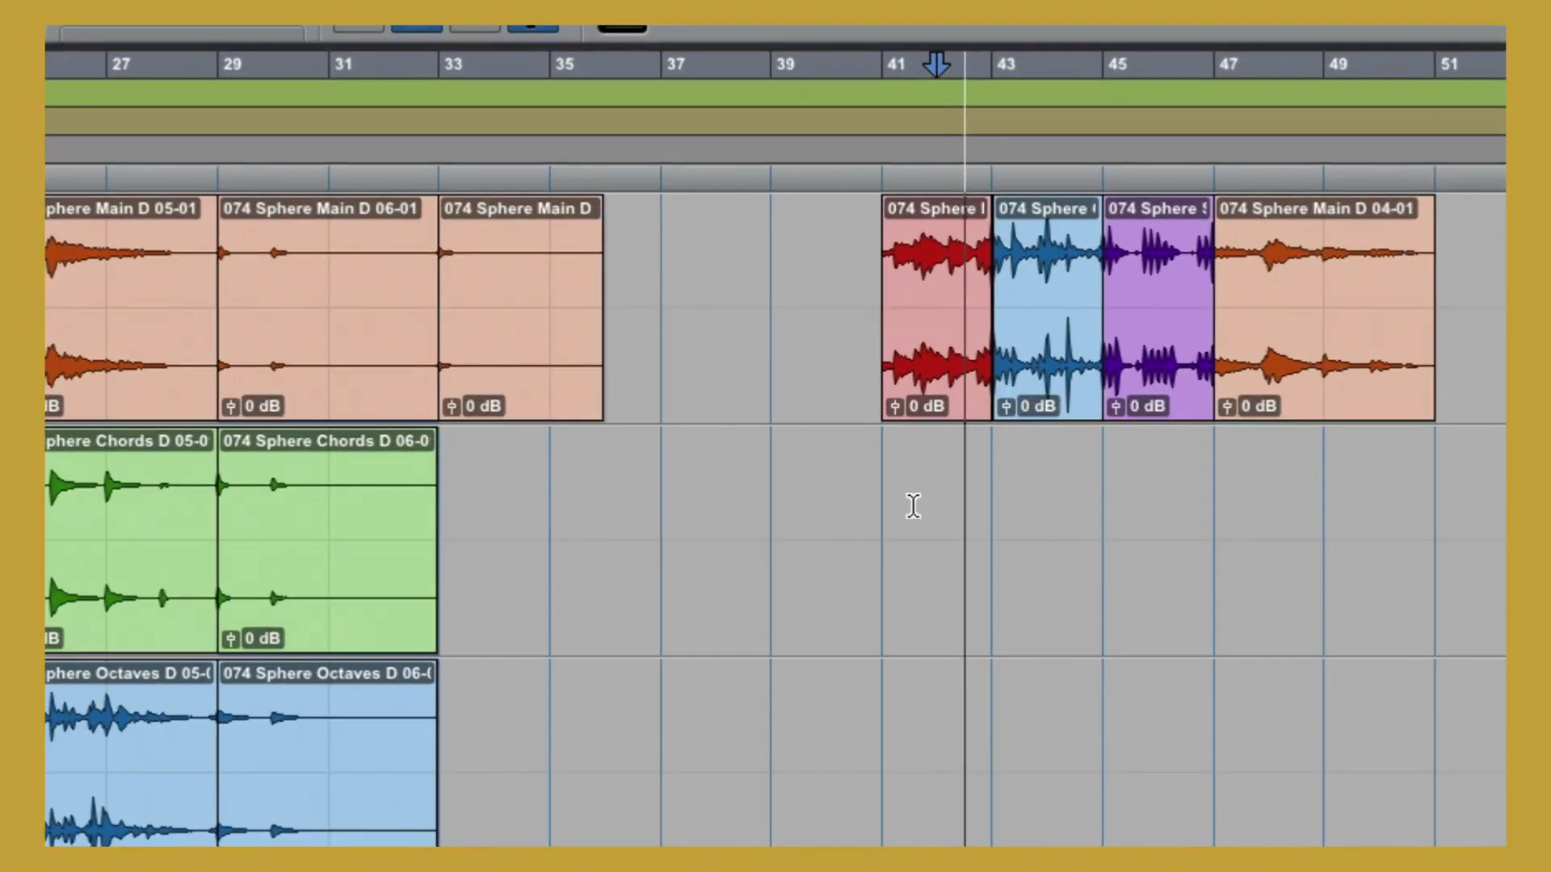
{"action": "left_click", "coordinate": [912, 508]}
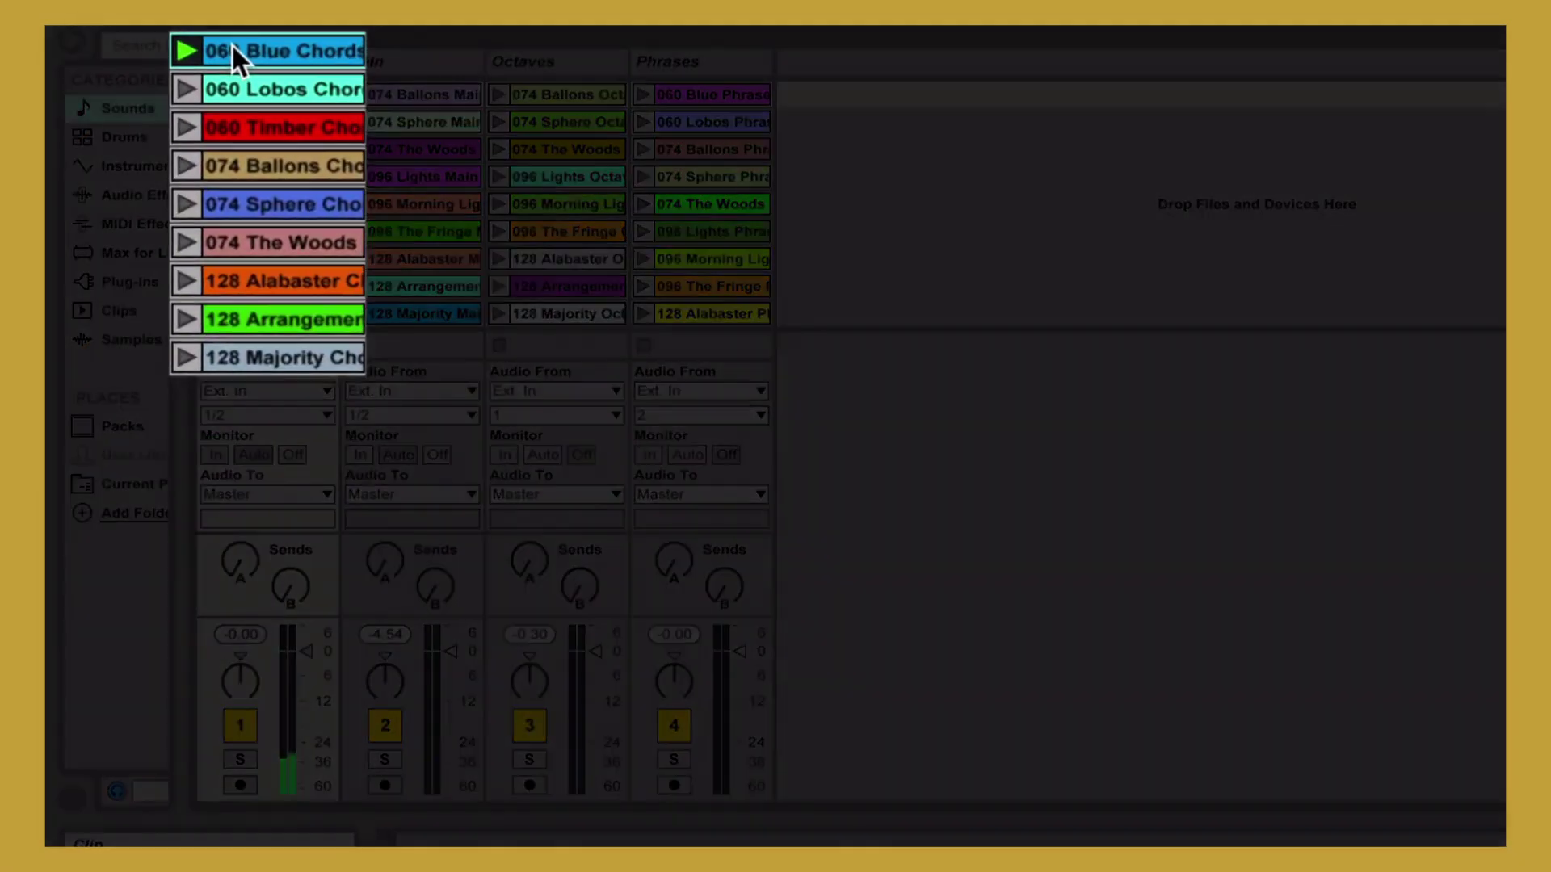
Step: Audition the Ballons and The Woods chords loops, then the Ballons, 096 Lights and 128 Arrangement Main loops
{"action": "left_click", "coordinate": [187, 164]}
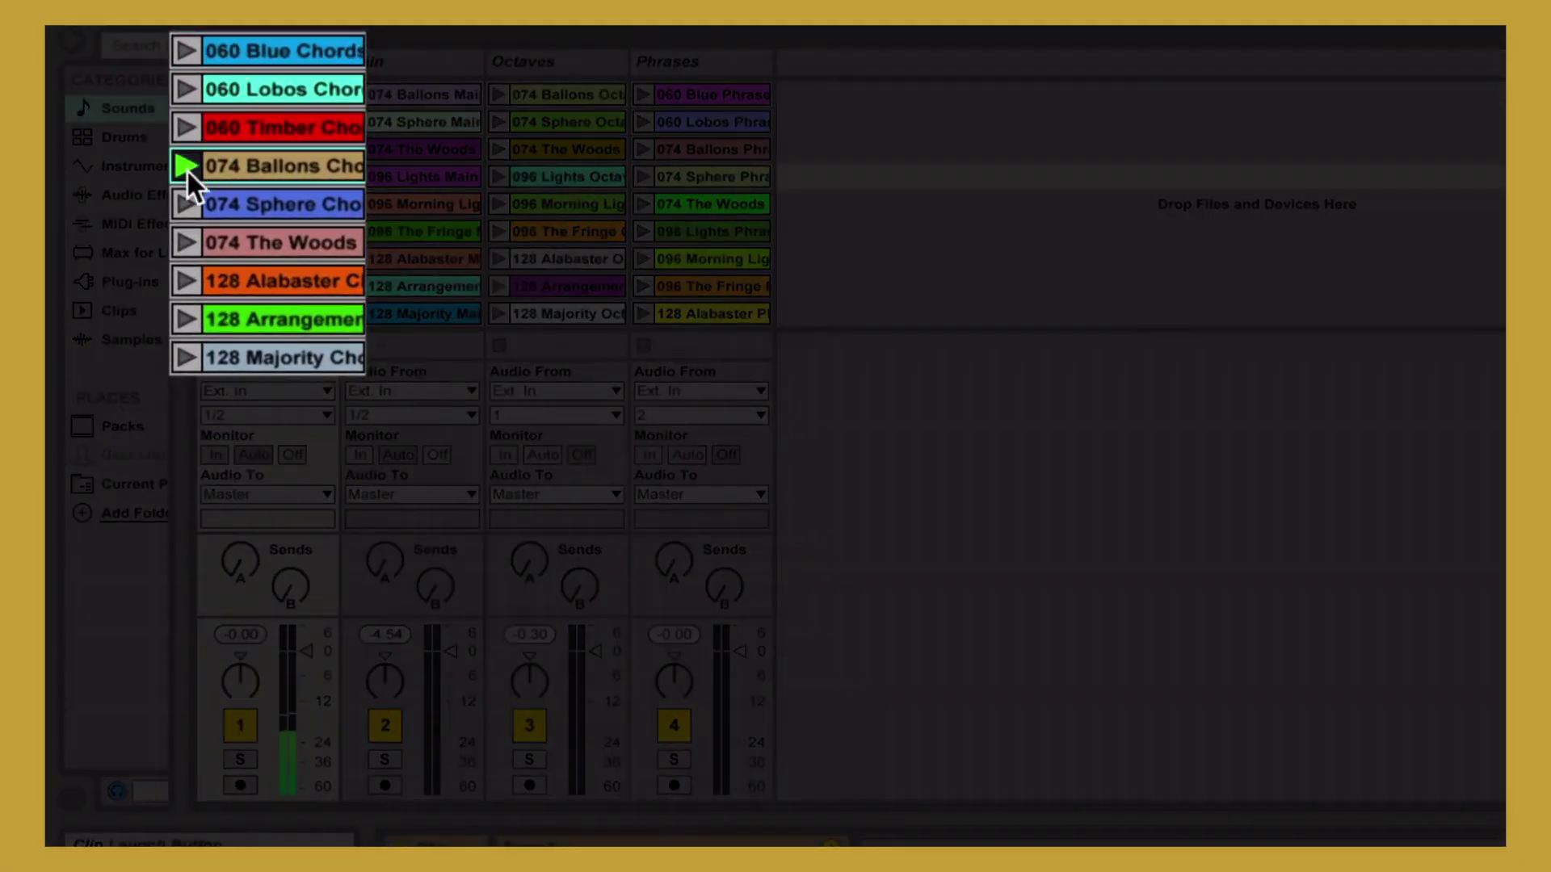
{"action": "left_click", "coordinate": [186, 244]}
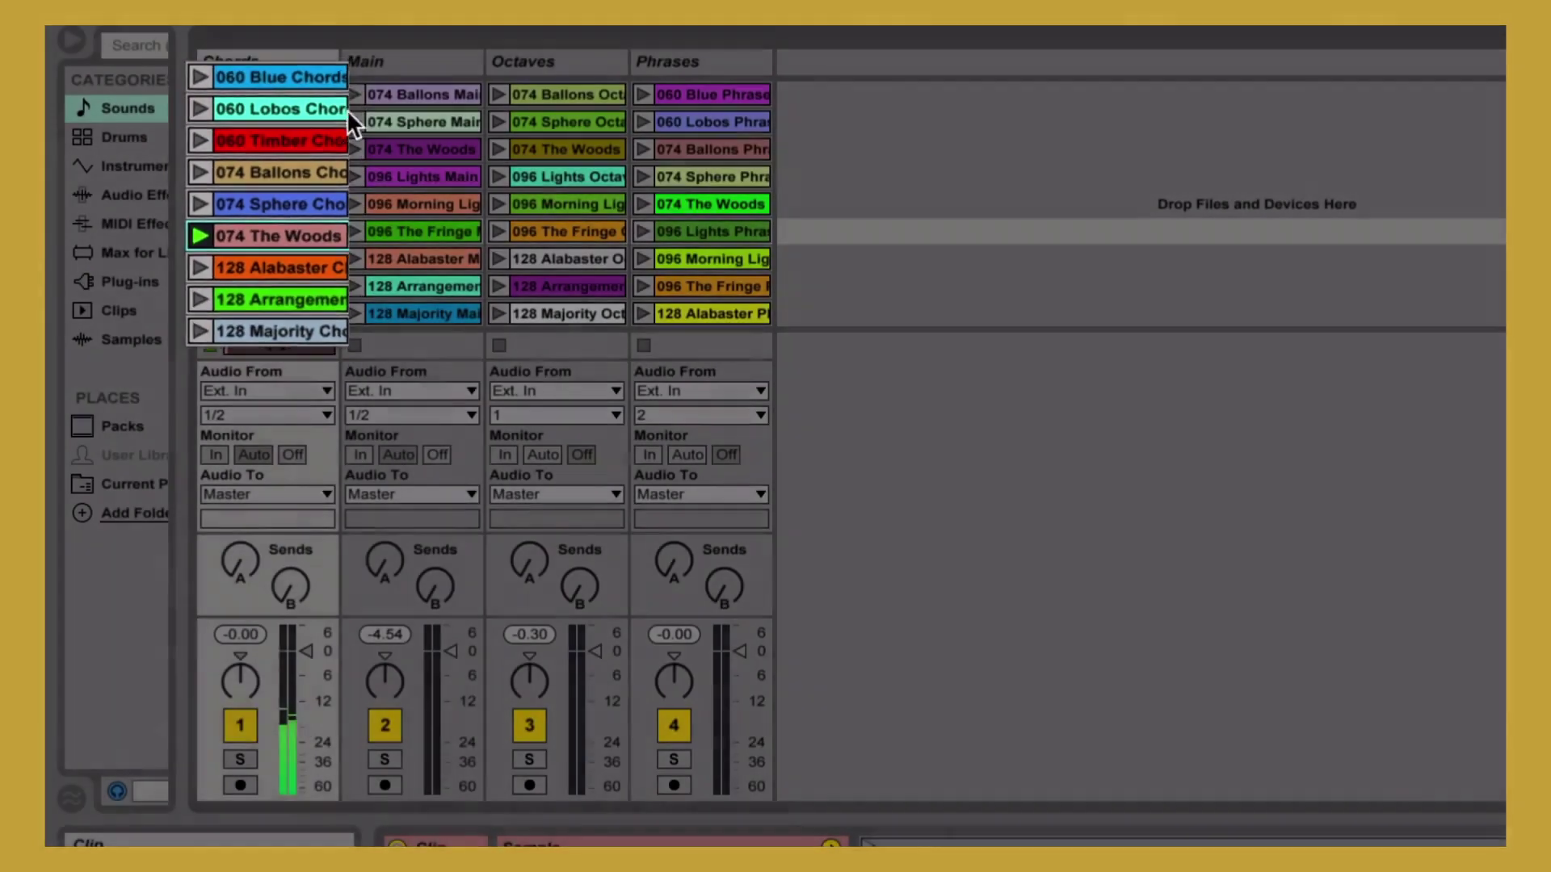
{"action": "left_click", "coordinate": [354, 95]}
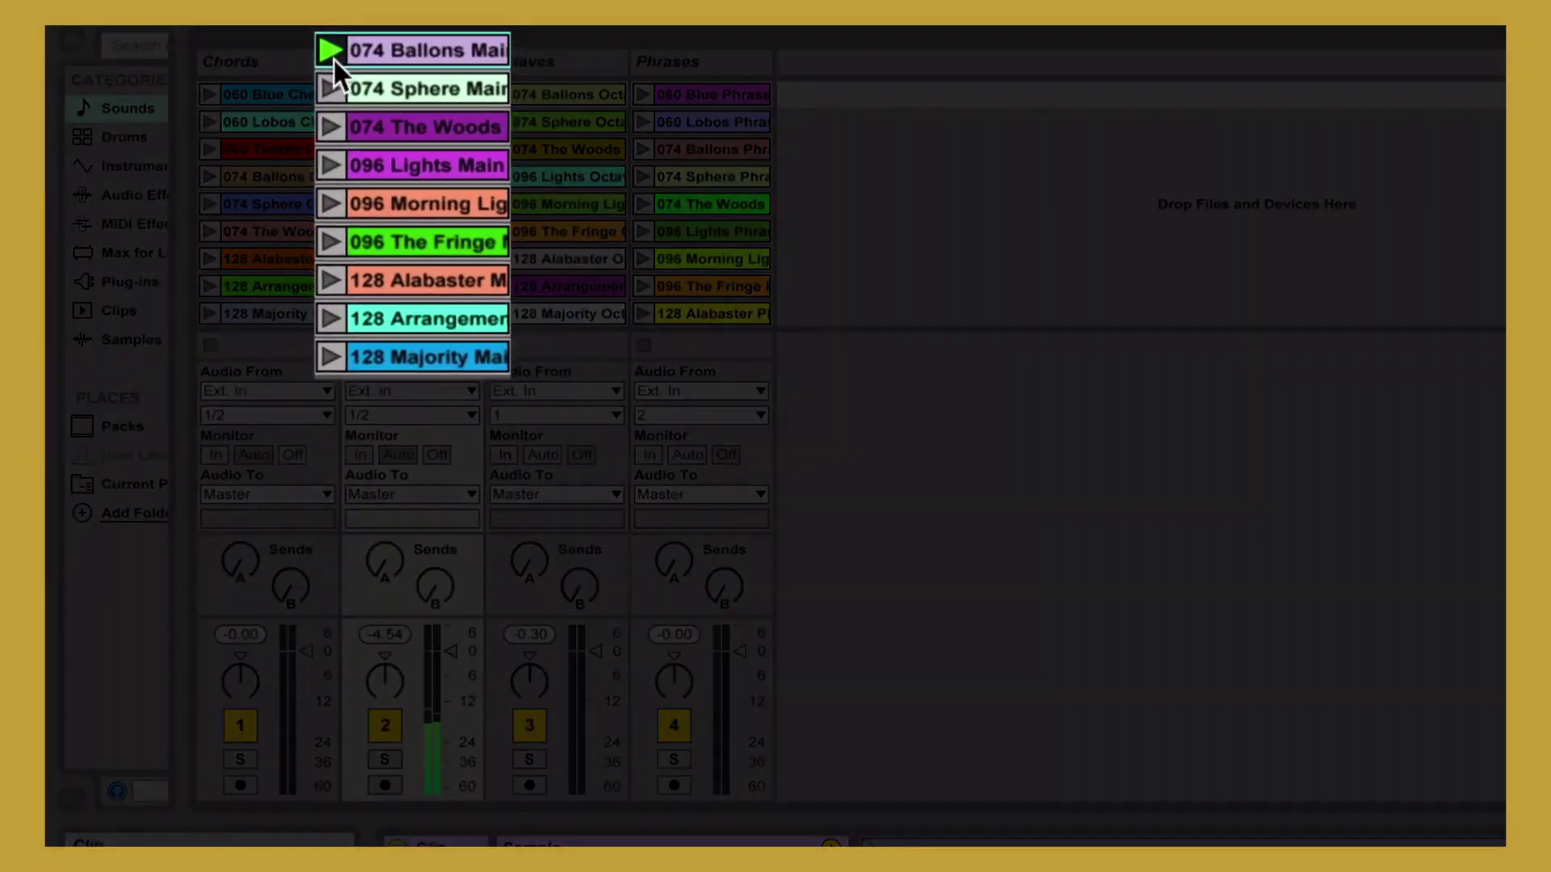
{"action": "left_click", "coordinate": [327, 165]}
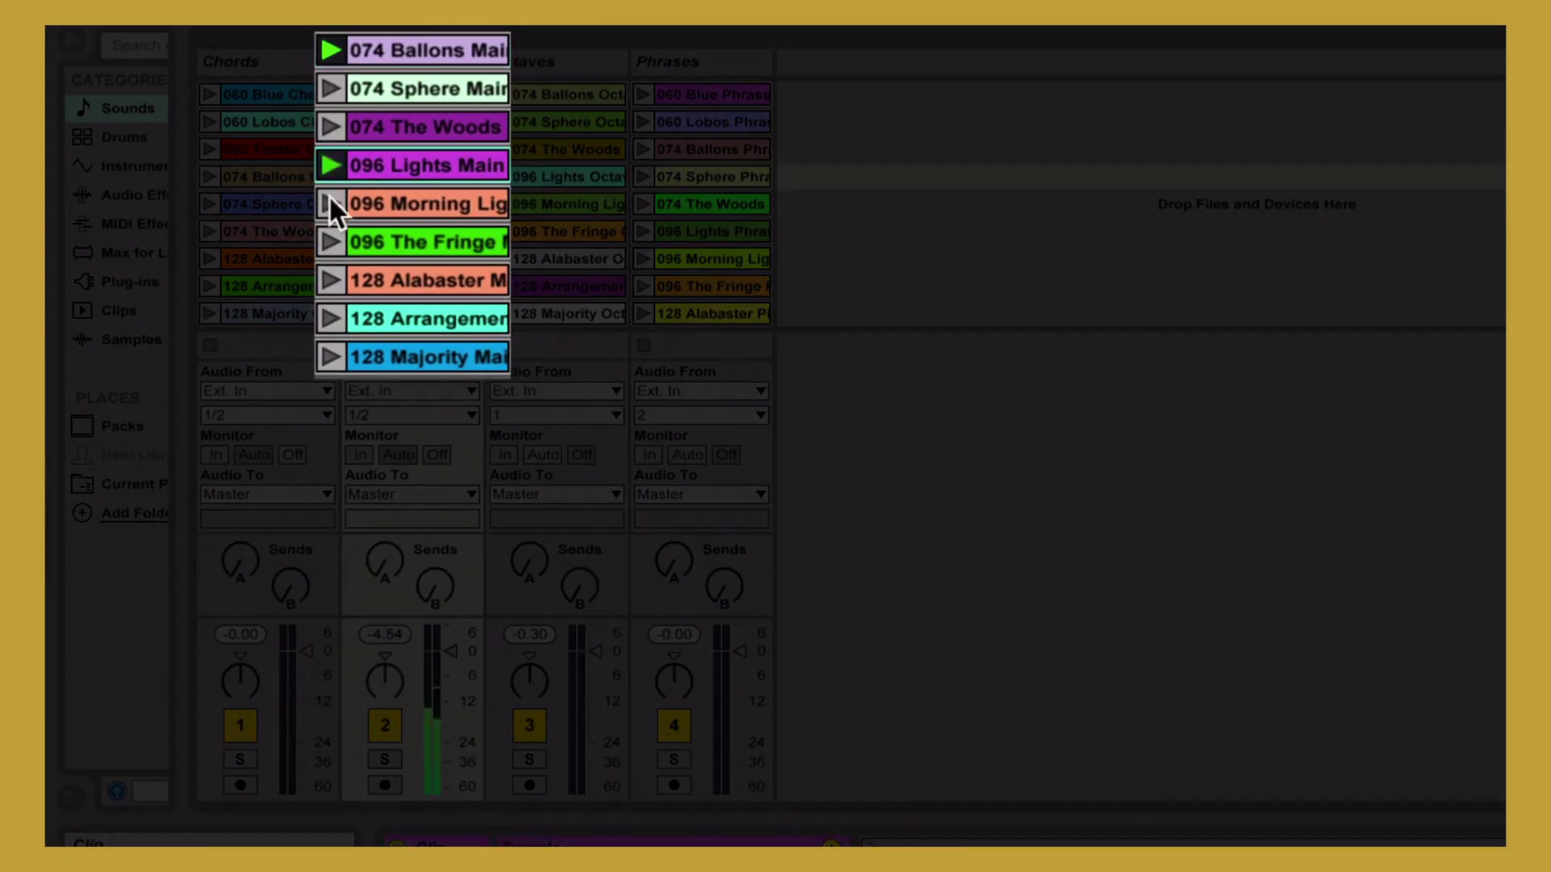
{"action": "left_click", "coordinate": [327, 311]}
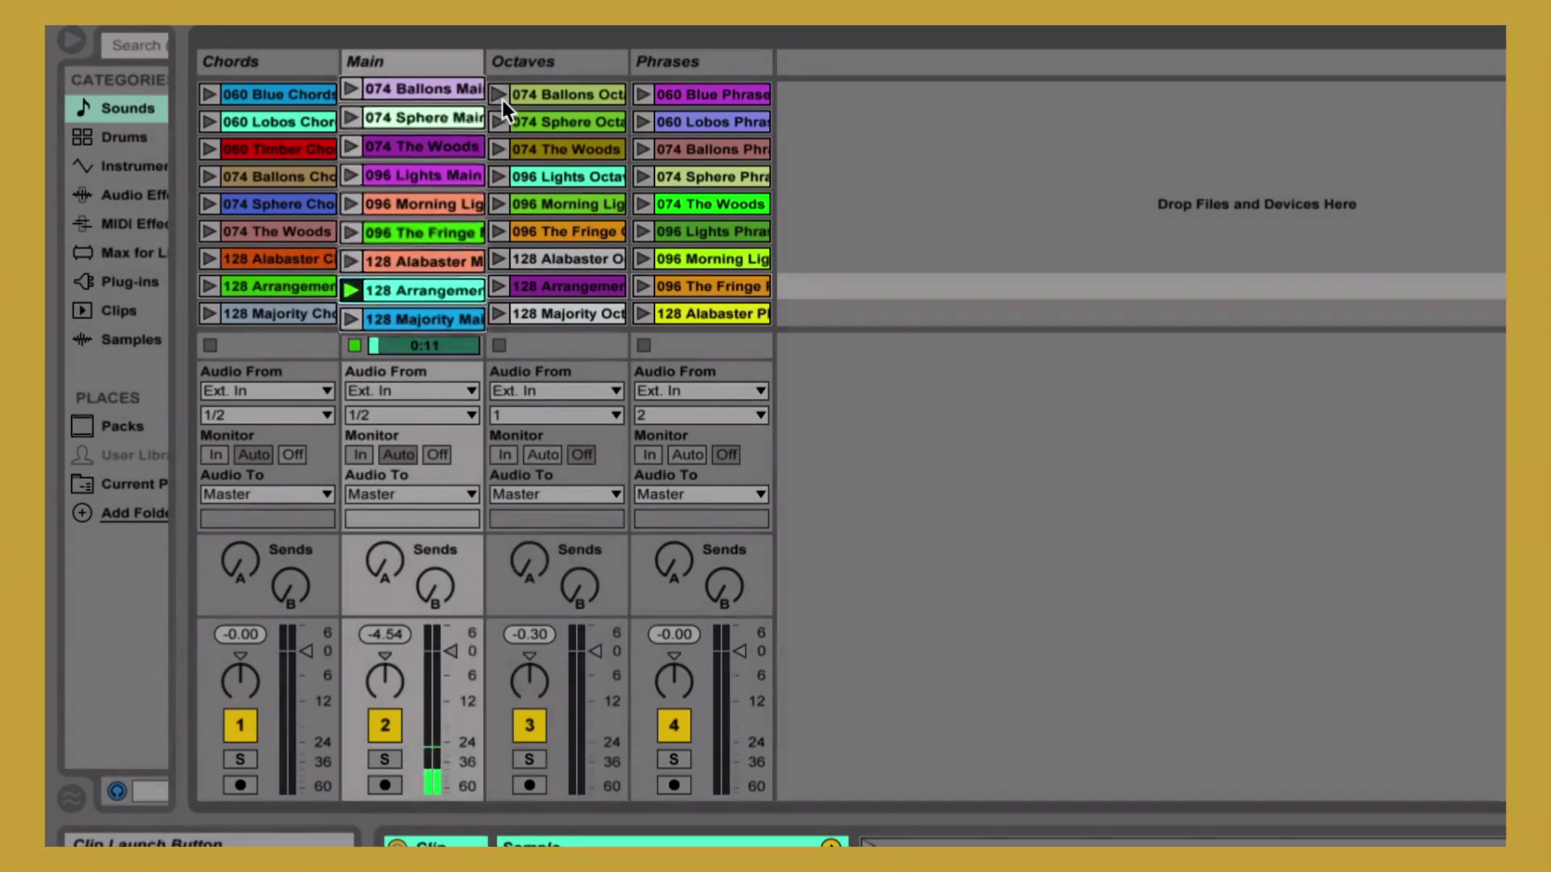
Step: Audition the Ballons, Morning Lights and 128 Majority octaves loops, then the 060 Blue, 096 Lights and 128 Alabaster phrases
{"action": "left_click", "coordinate": [500, 96]}
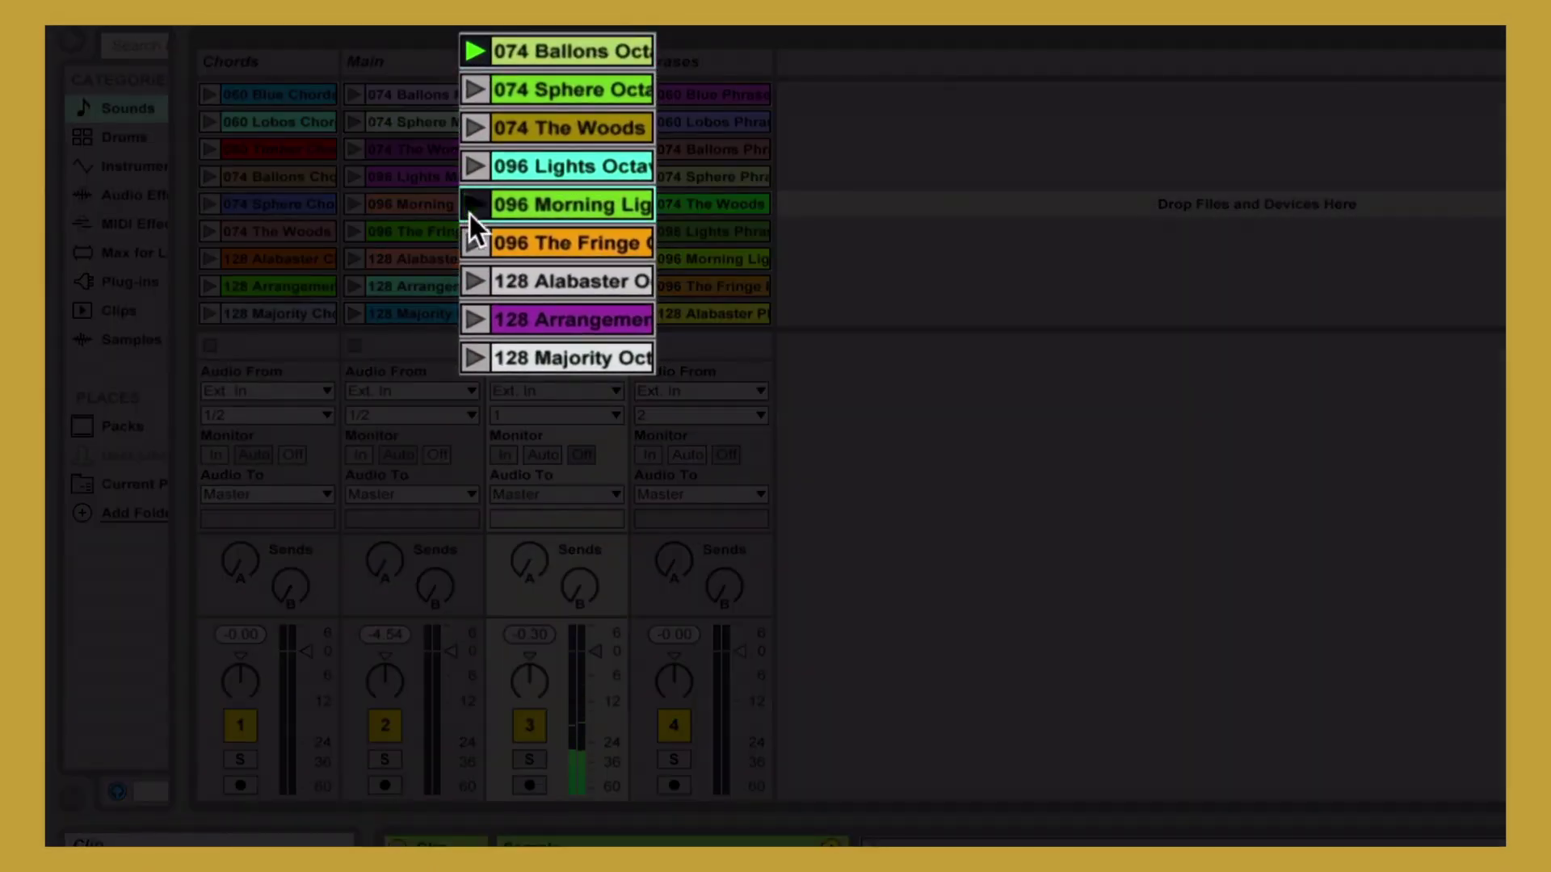
{"action": "left_click", "coordinate": [472, 204]}
{"action": "left_click", "coordinate": [472, 359]}
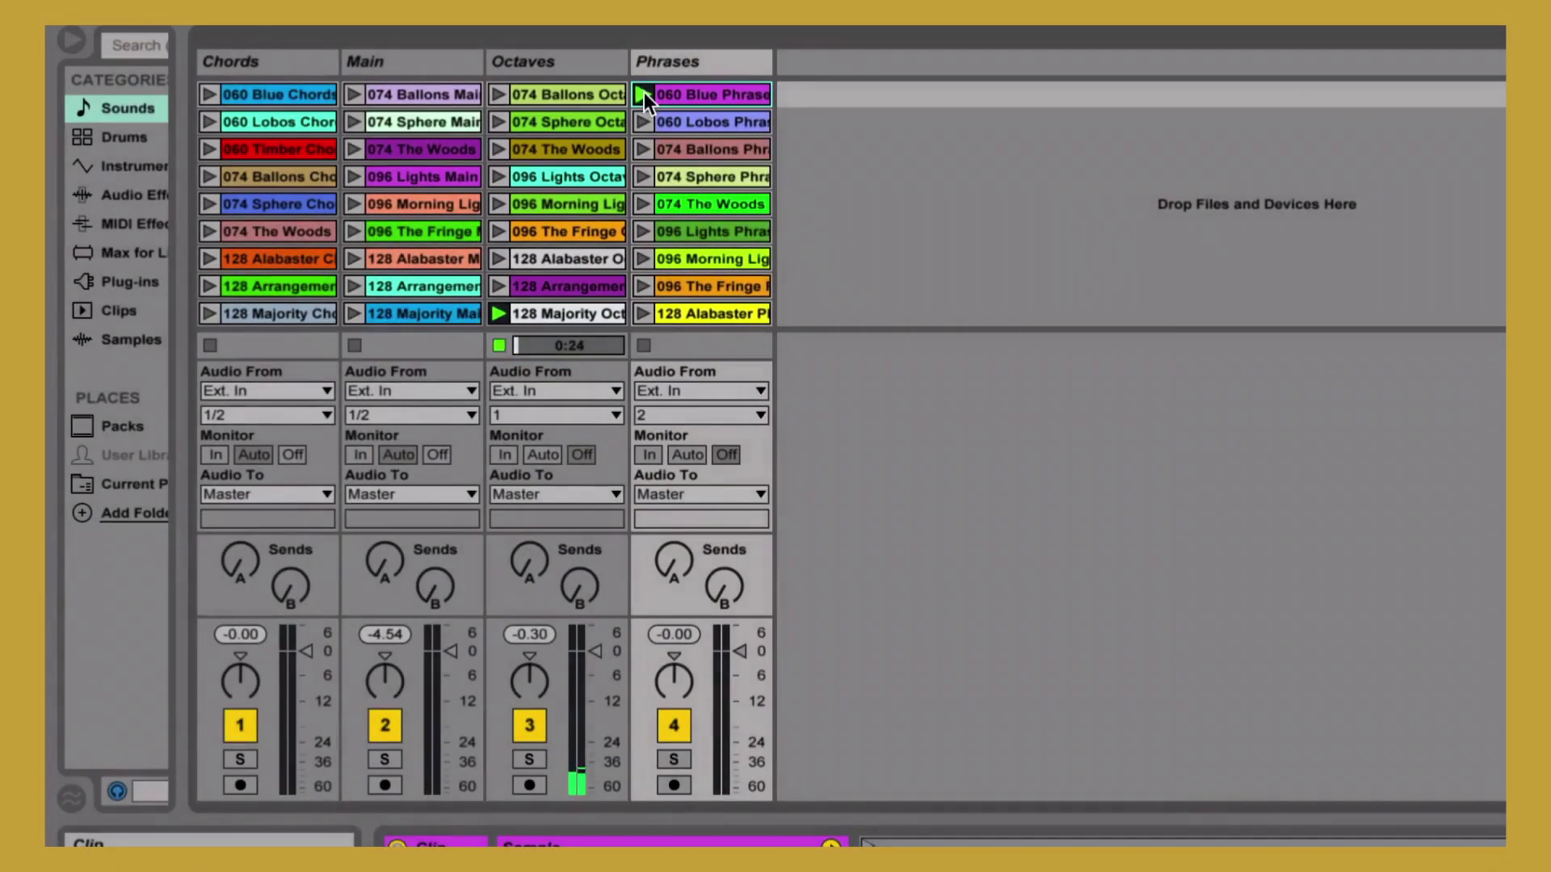
{"action": "left_click", "coordinate": [642, 94]}
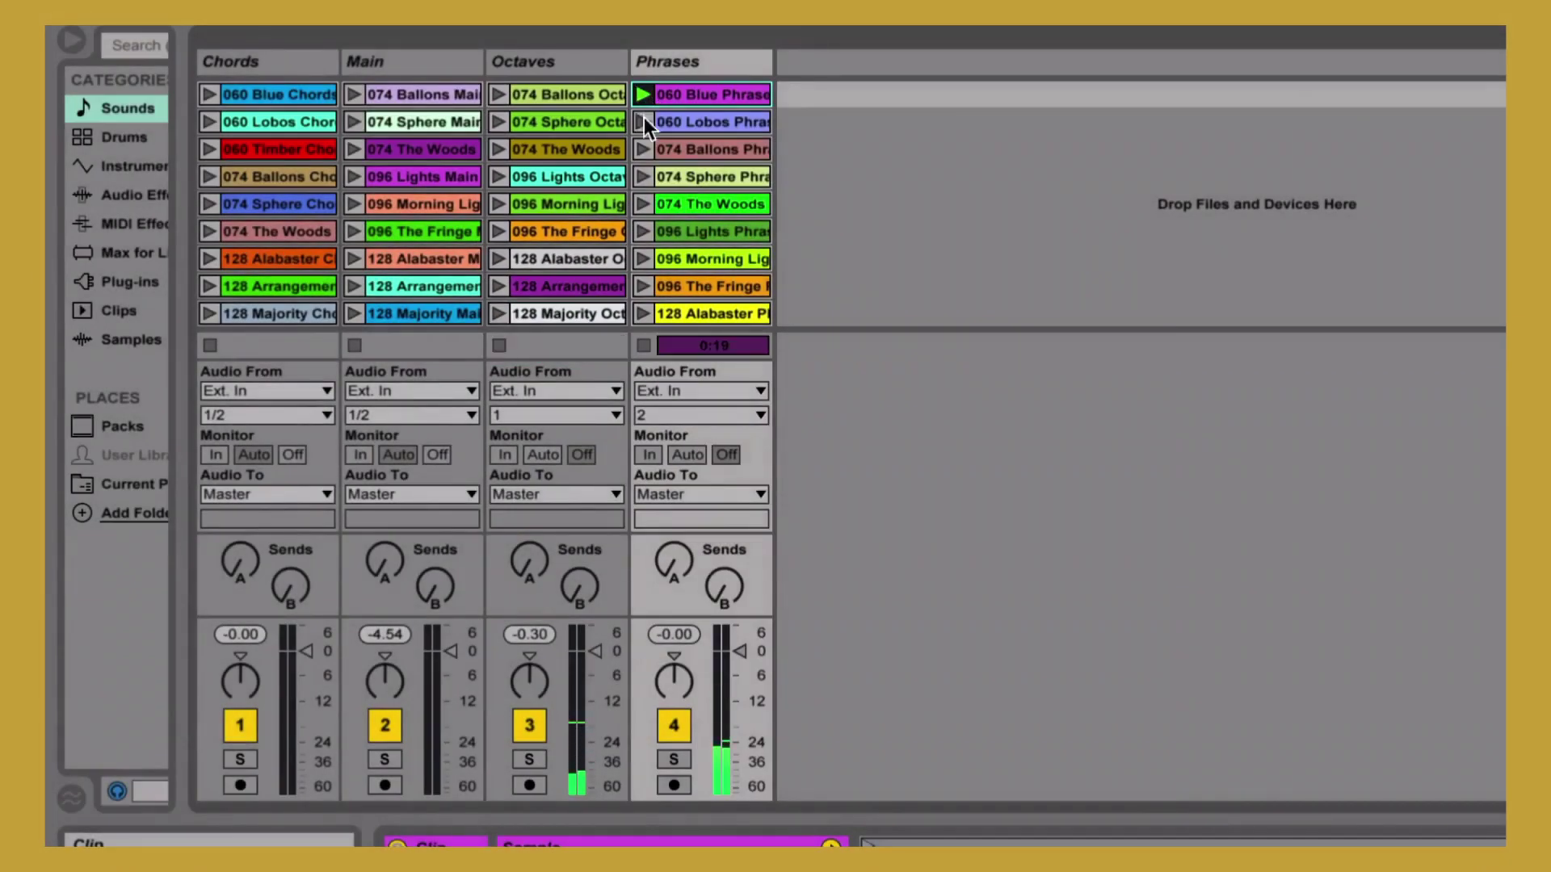
{"action": "left_click", "coordinate": [621, 243]}
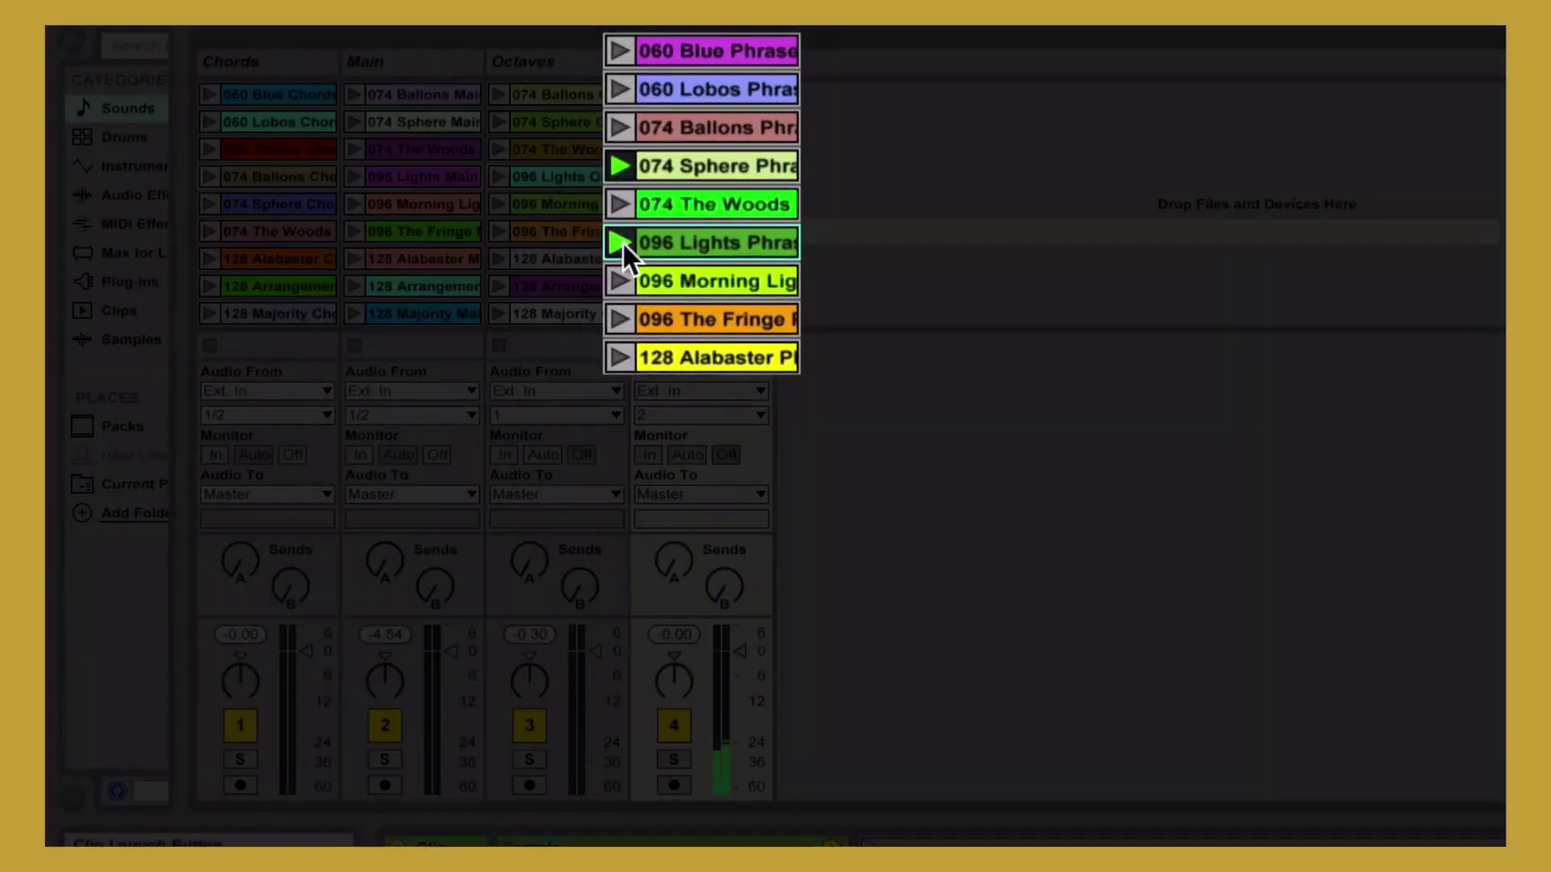
{"action": "left_click", "coordinate": [621, 359]}
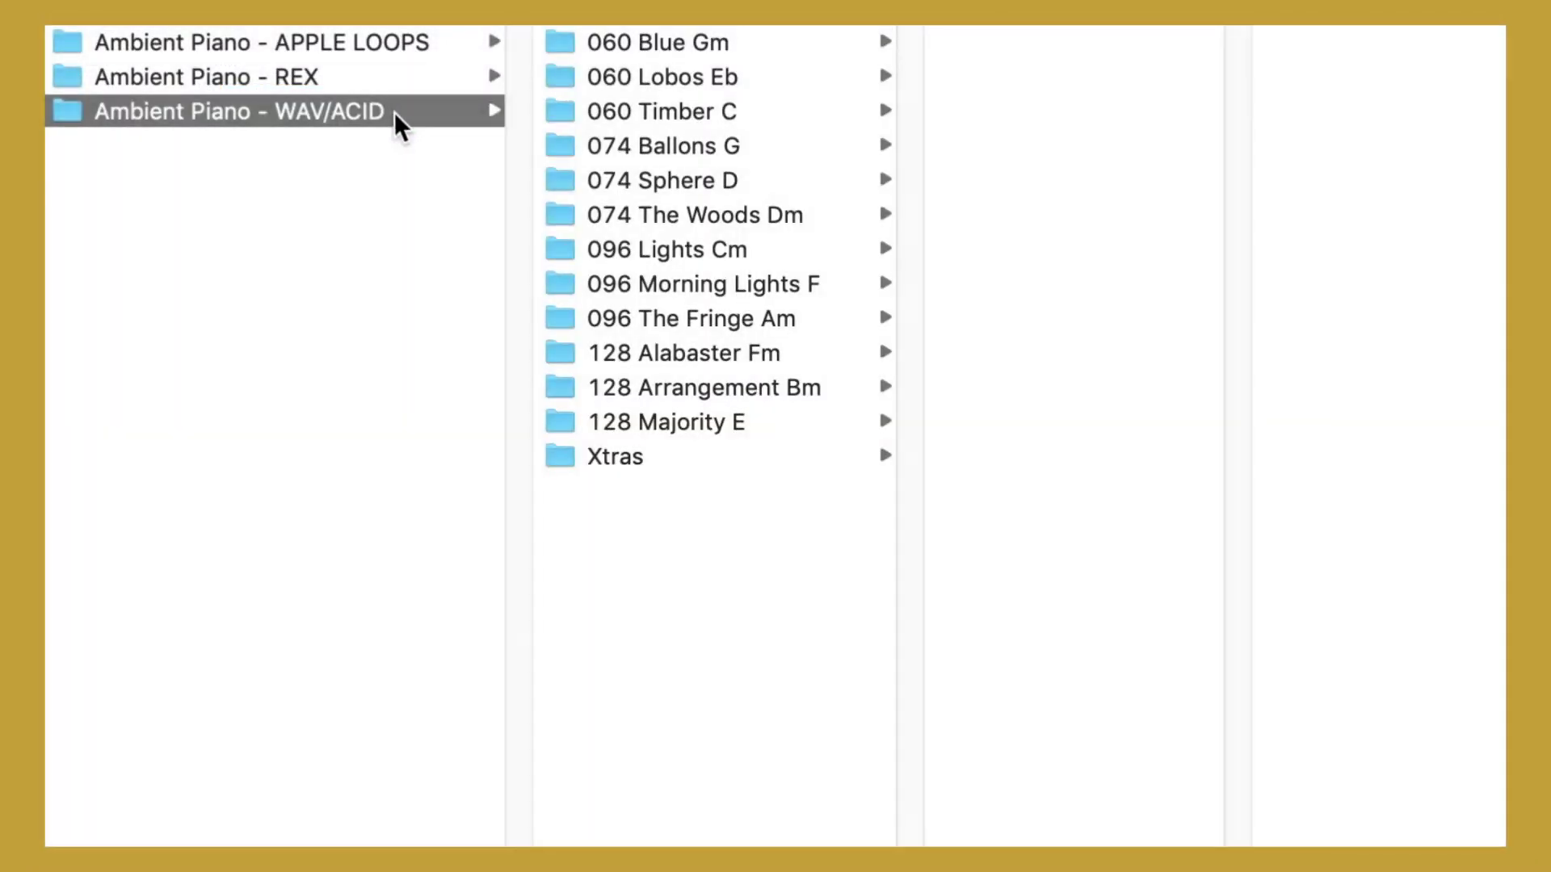
Step: Browse the 060 Lobos Eb, 074 Ballons G and 096 Lights Cm WAV folders in Finder
{"action": "left_click", "coordinate": [638, 75]}
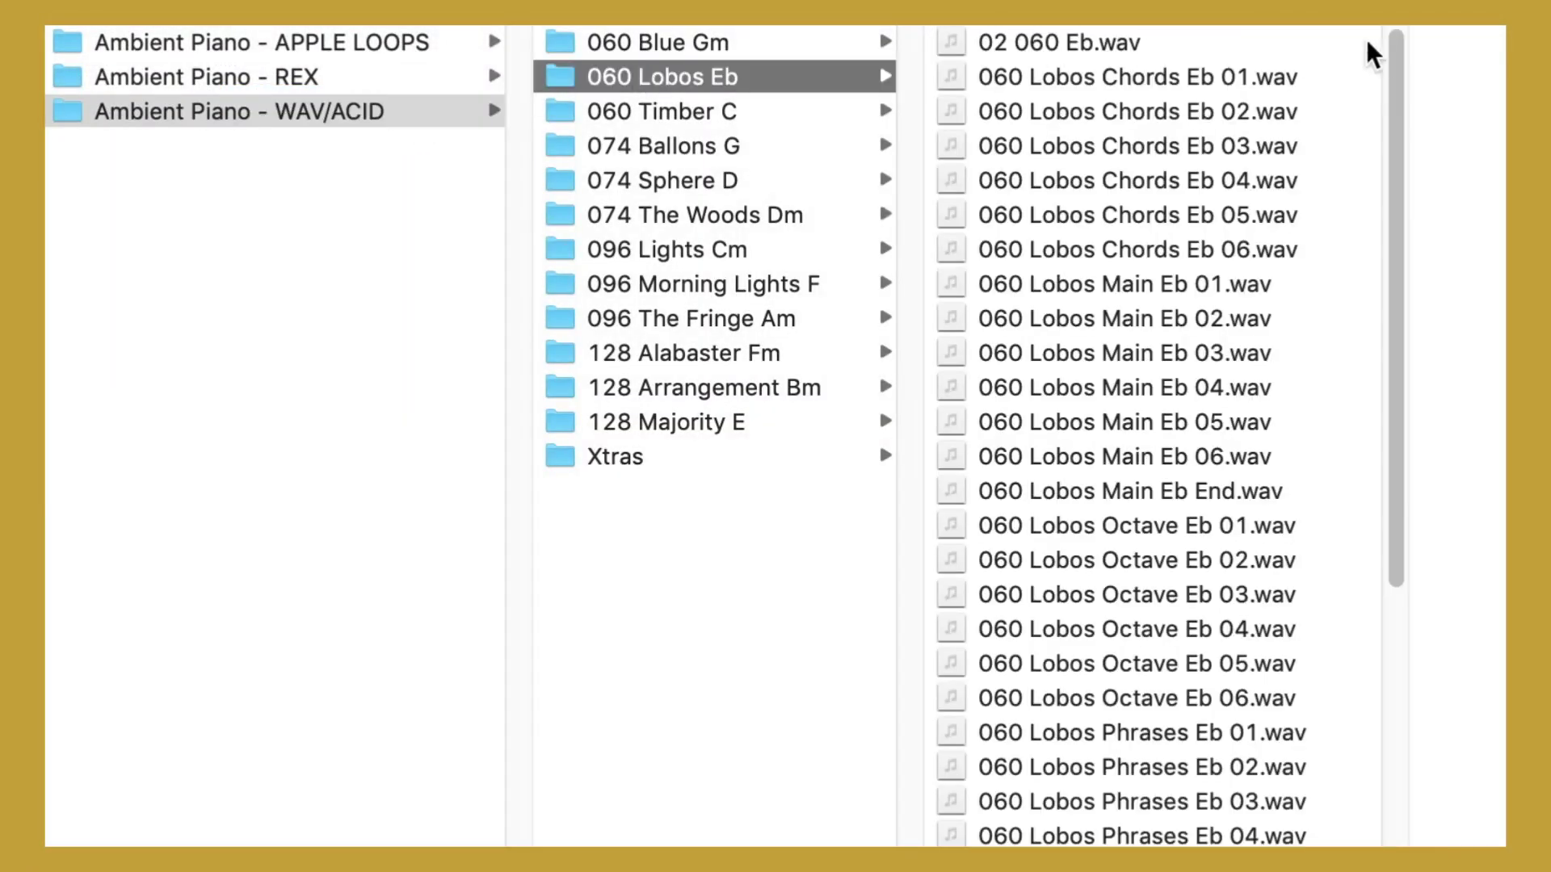
{"action": "scroll", "coordinate": [1381, 146], "scroll_direction": "down", "scroll_amount": 10}
{"action": "left_click", "coordinate": [760, 146]}
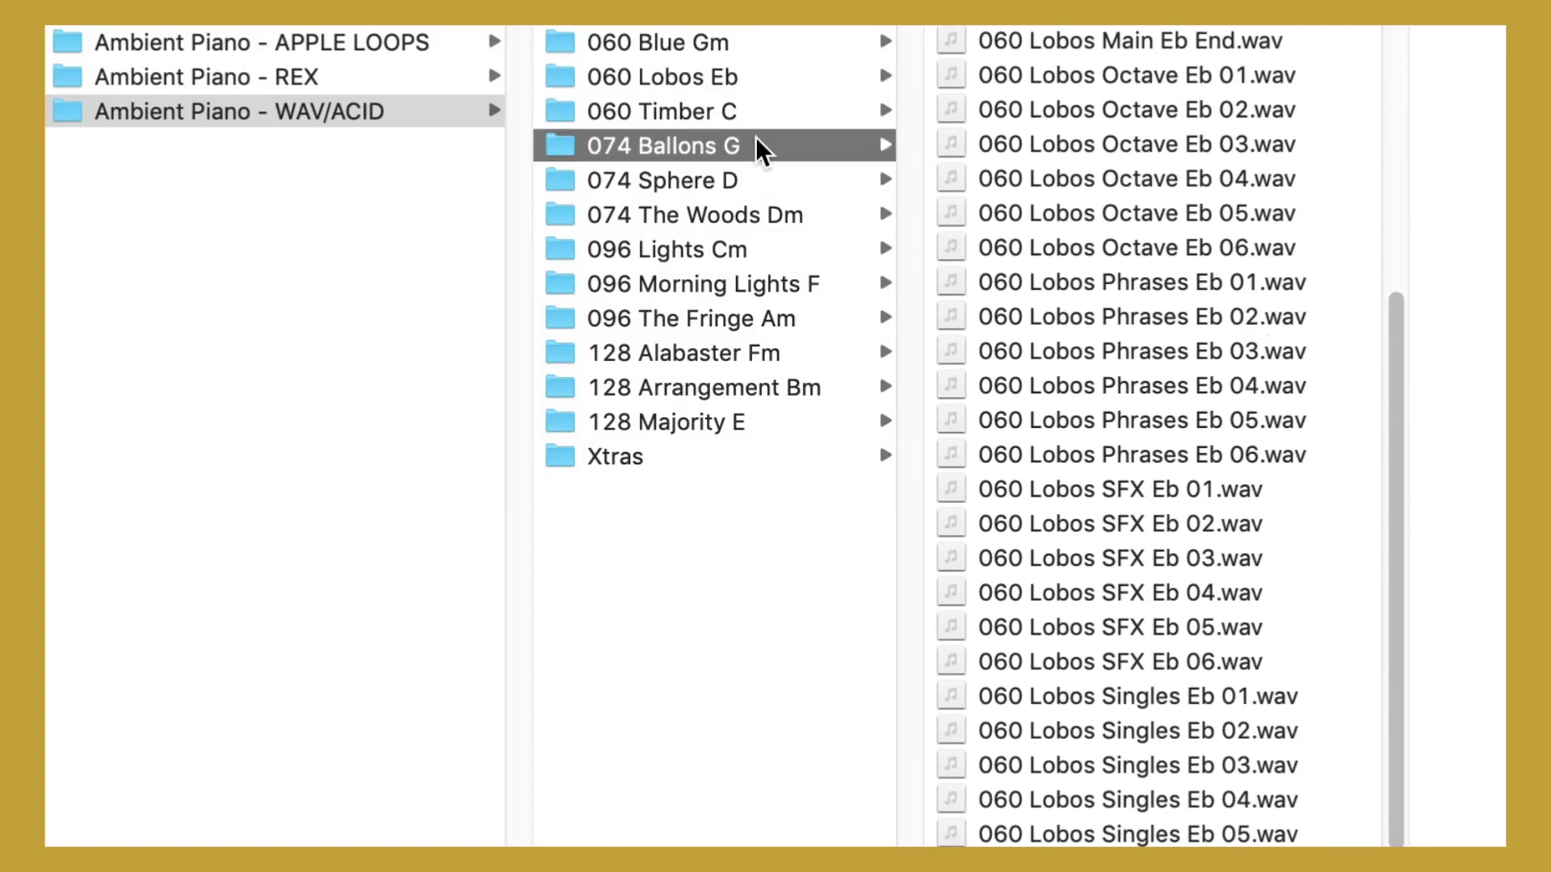
{"action": "left_click_drag", "start_coordinate": [1406, 90], "coordinate": [1364, 539]}
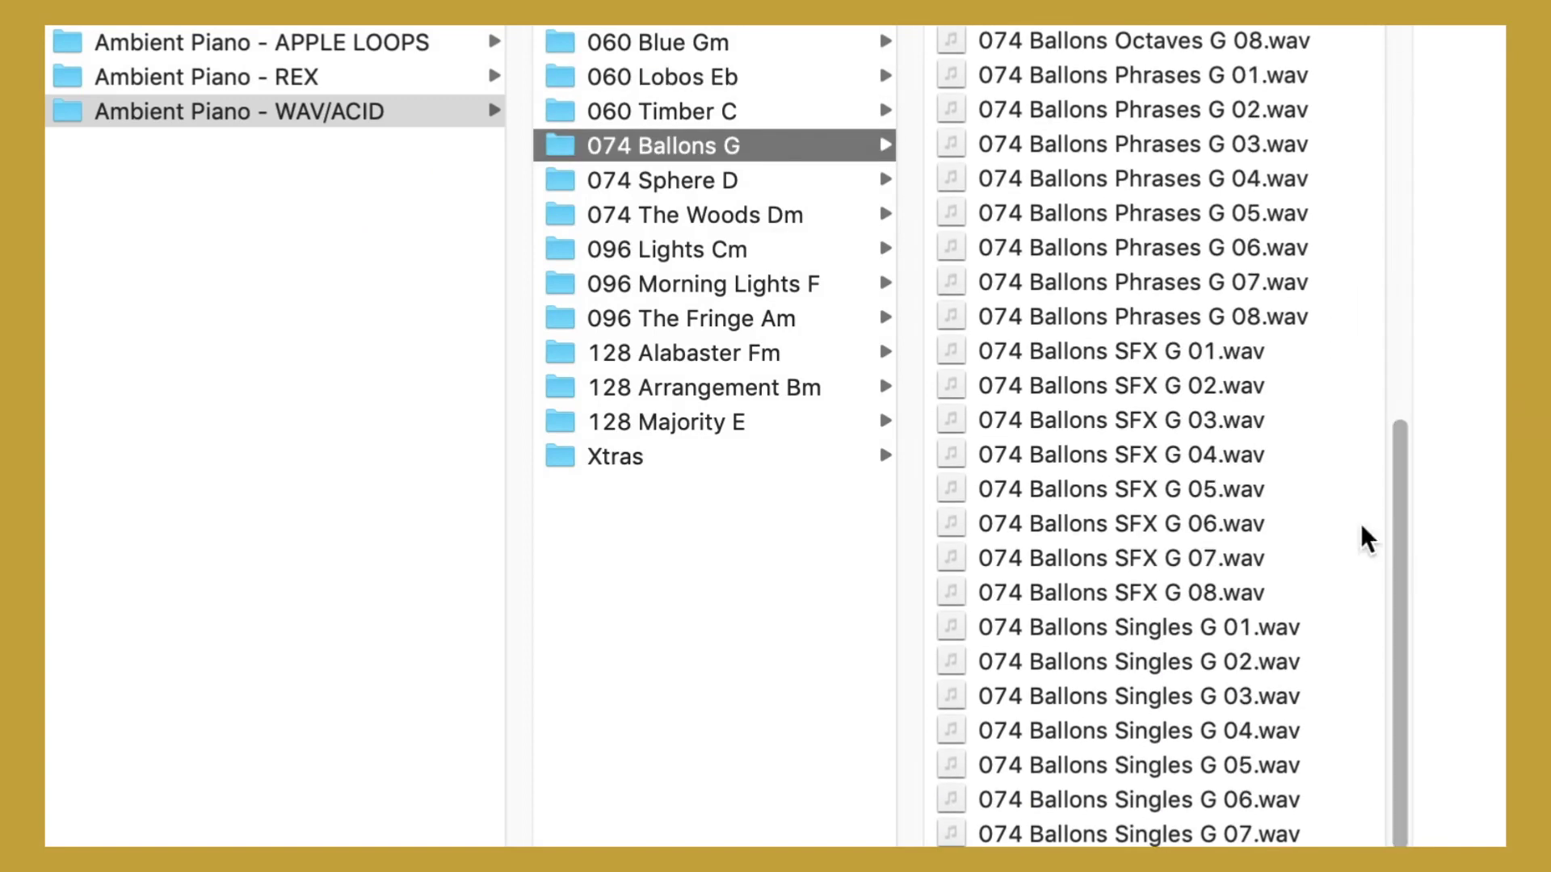
{"action": "left_click", "coordinate": [780, 249]}
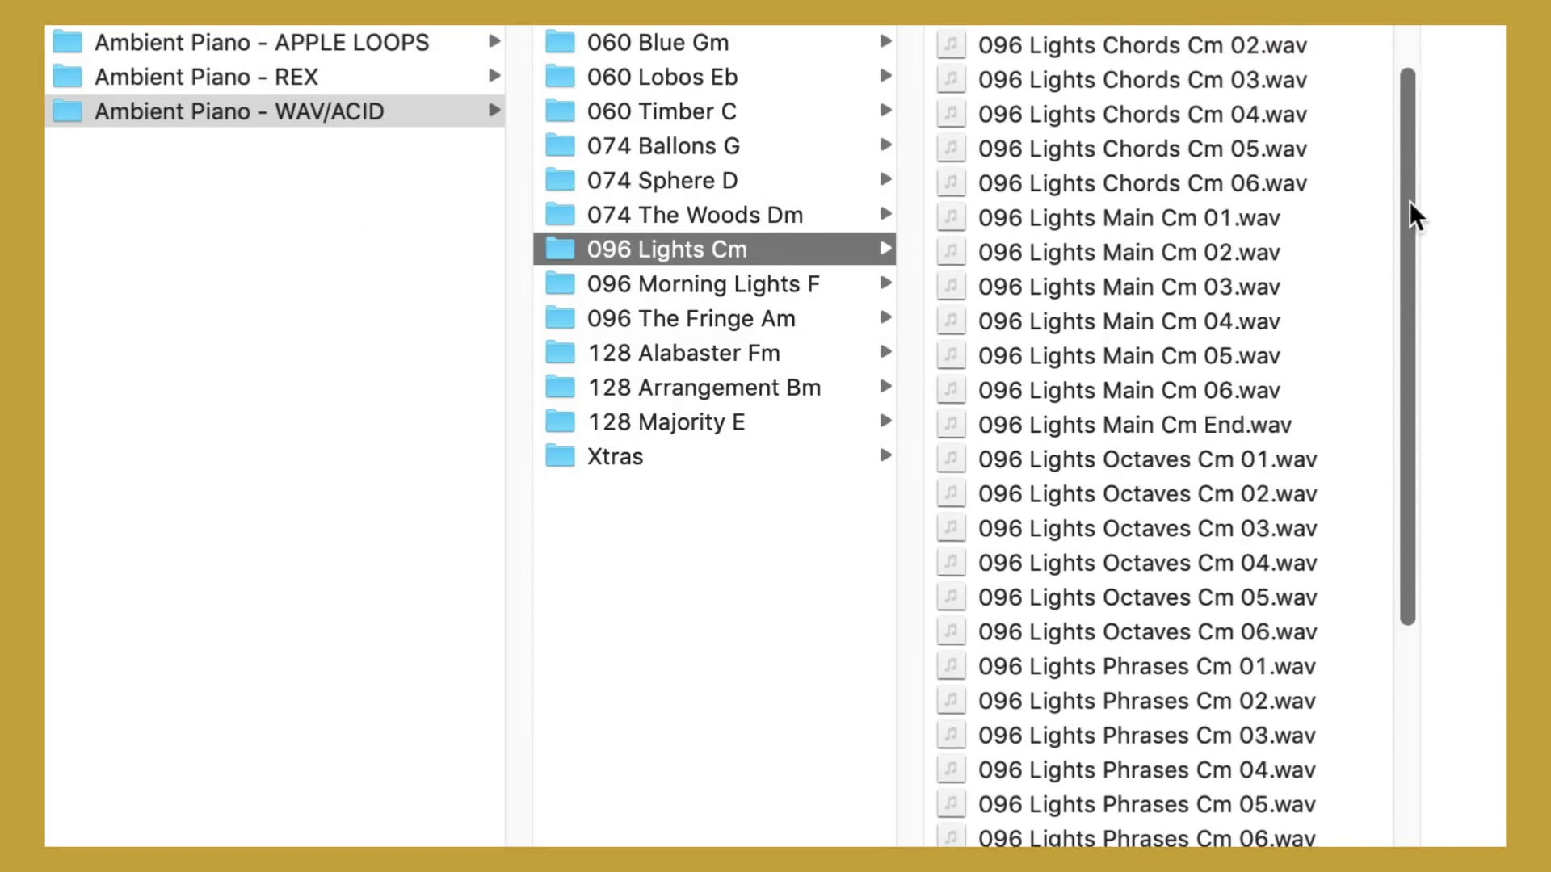